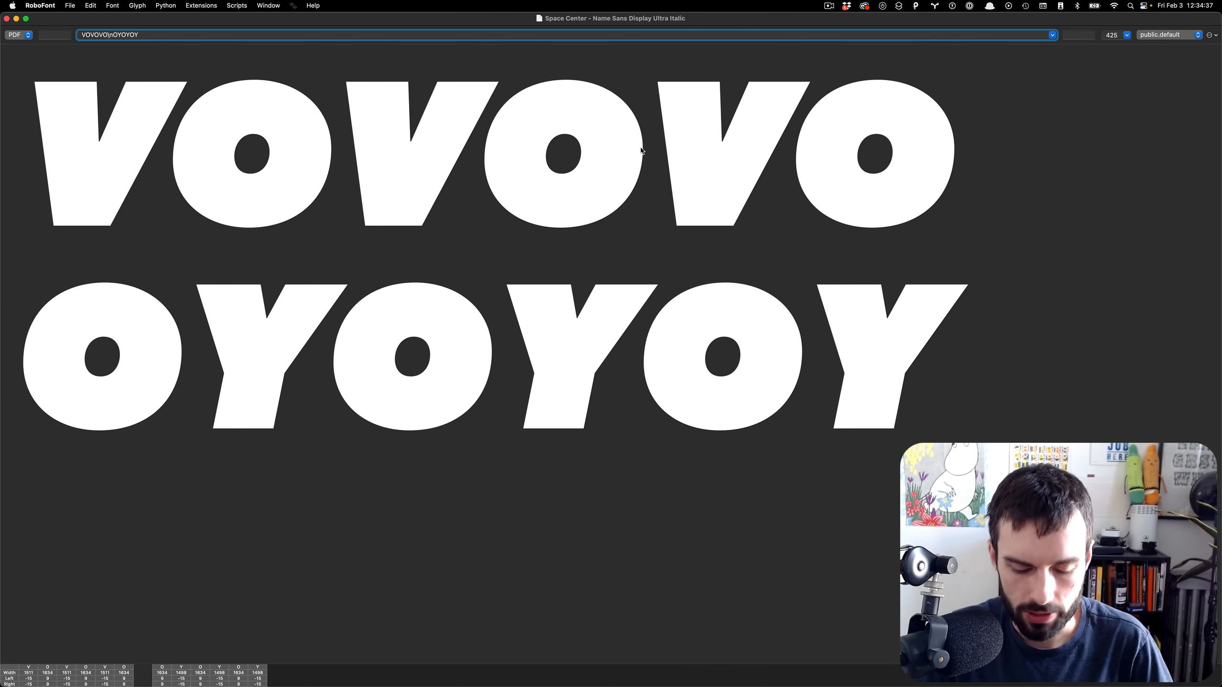
# - Add an AVAVAVA line to the Space Center sample text and shrink the size from 425 to 310
pyautogui.write('\\nAVAVA')
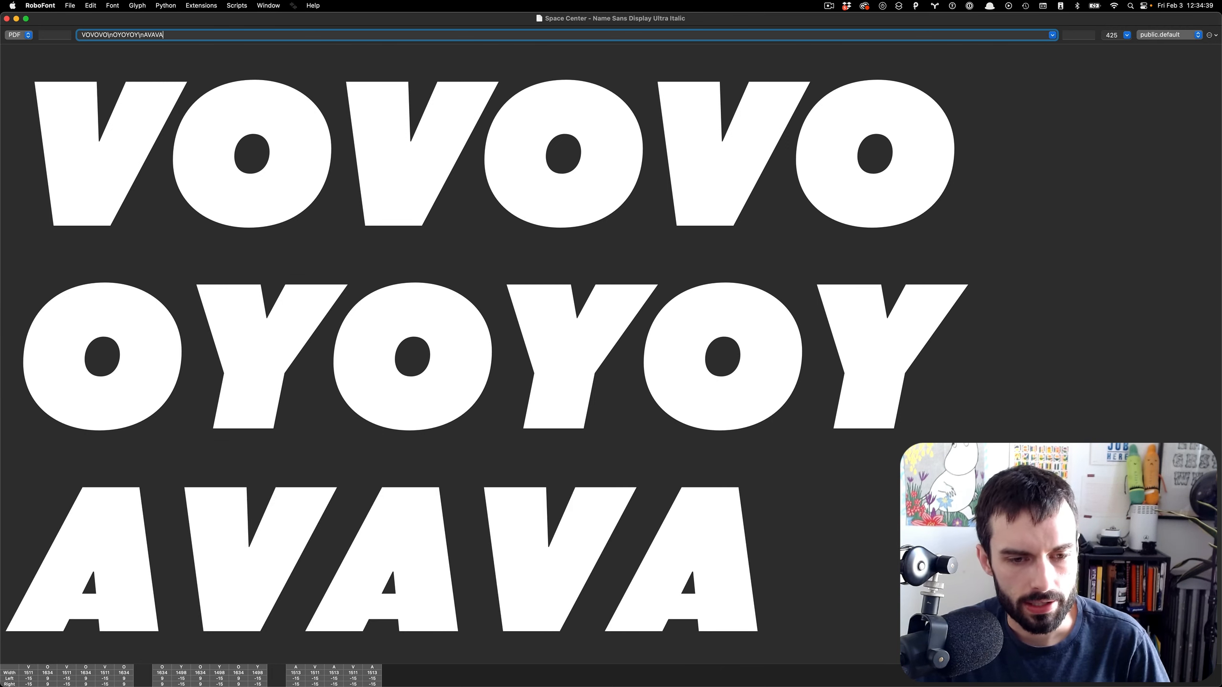
pyautogui.write('VA')
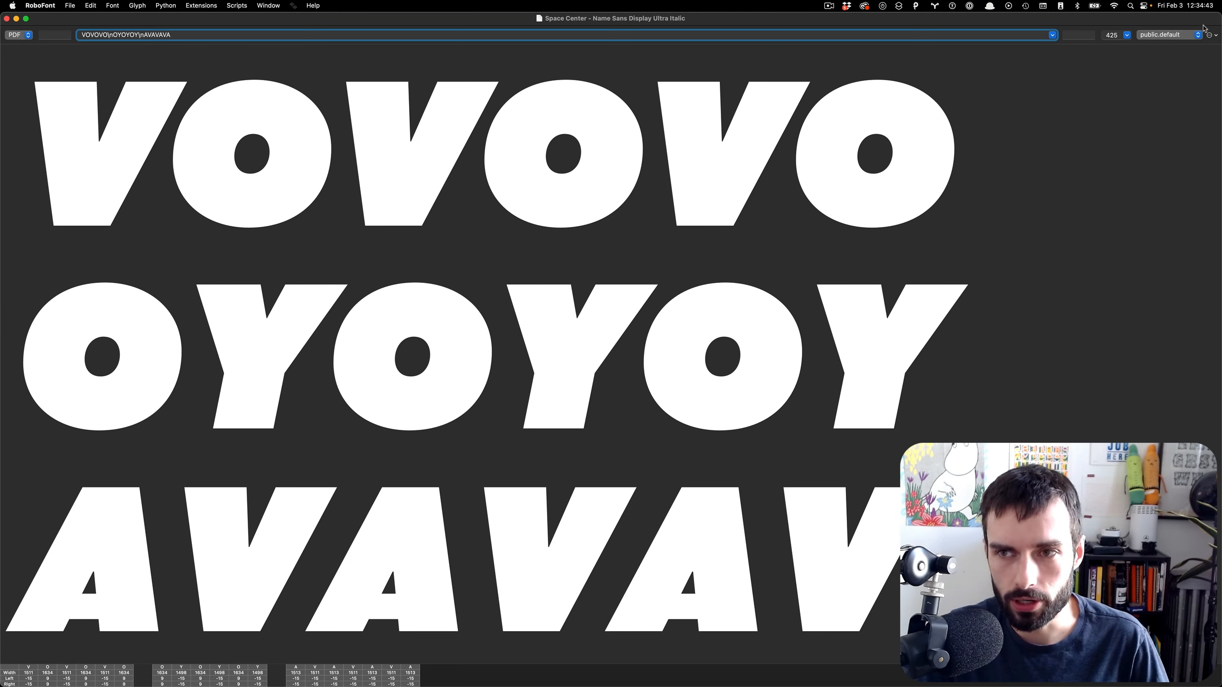
pyautogui.scroll(-5, 685, 257)
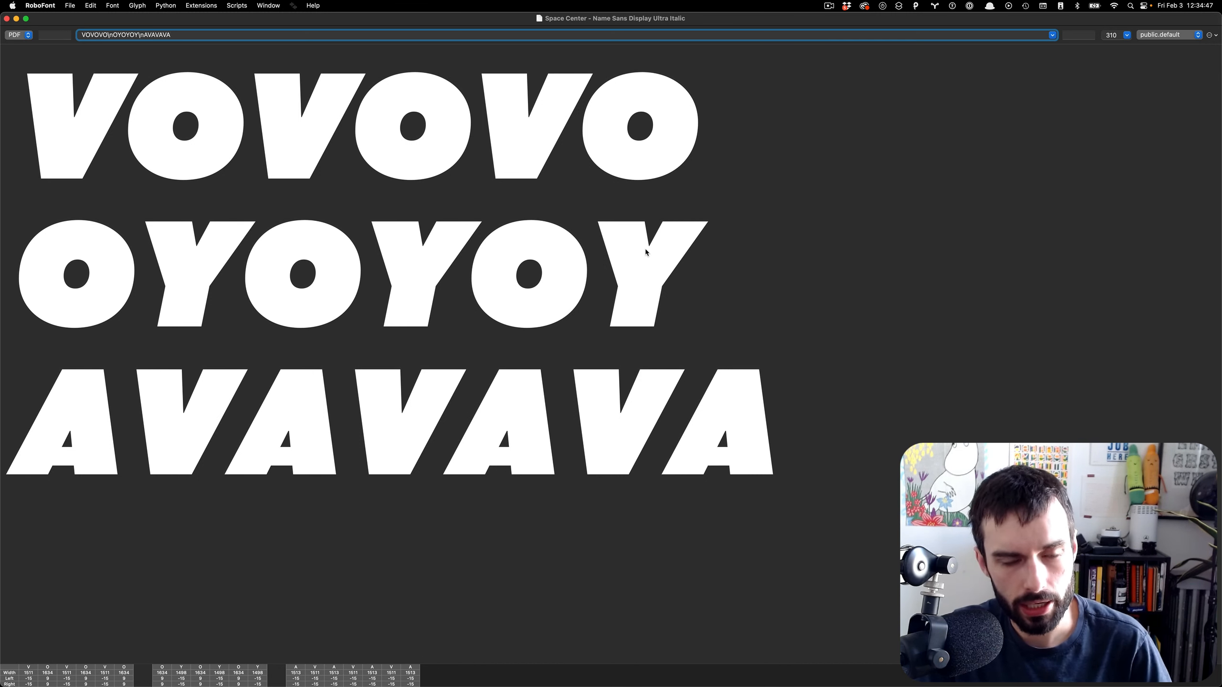
# - Turn on Show Kerning in Space Center so the VOVOVO, OYOYOY and AVAVAVA lines are kerned
pyautogui.click(1210, 36)
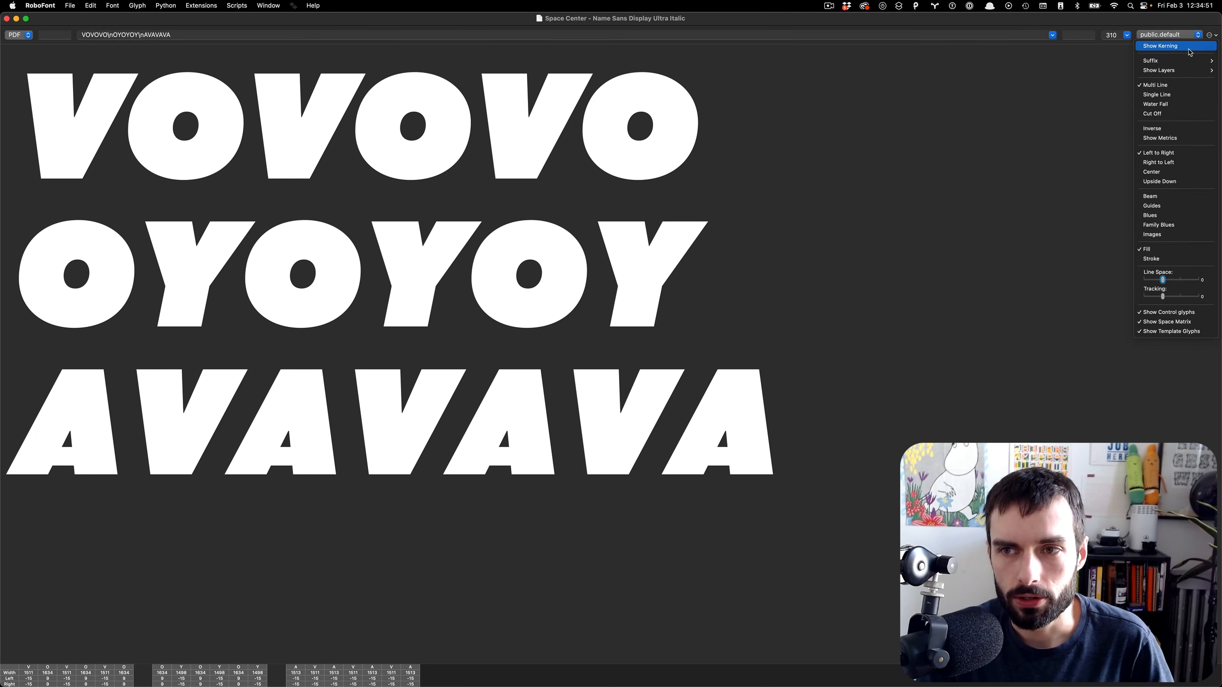
pyautogui.click(1189, 48)
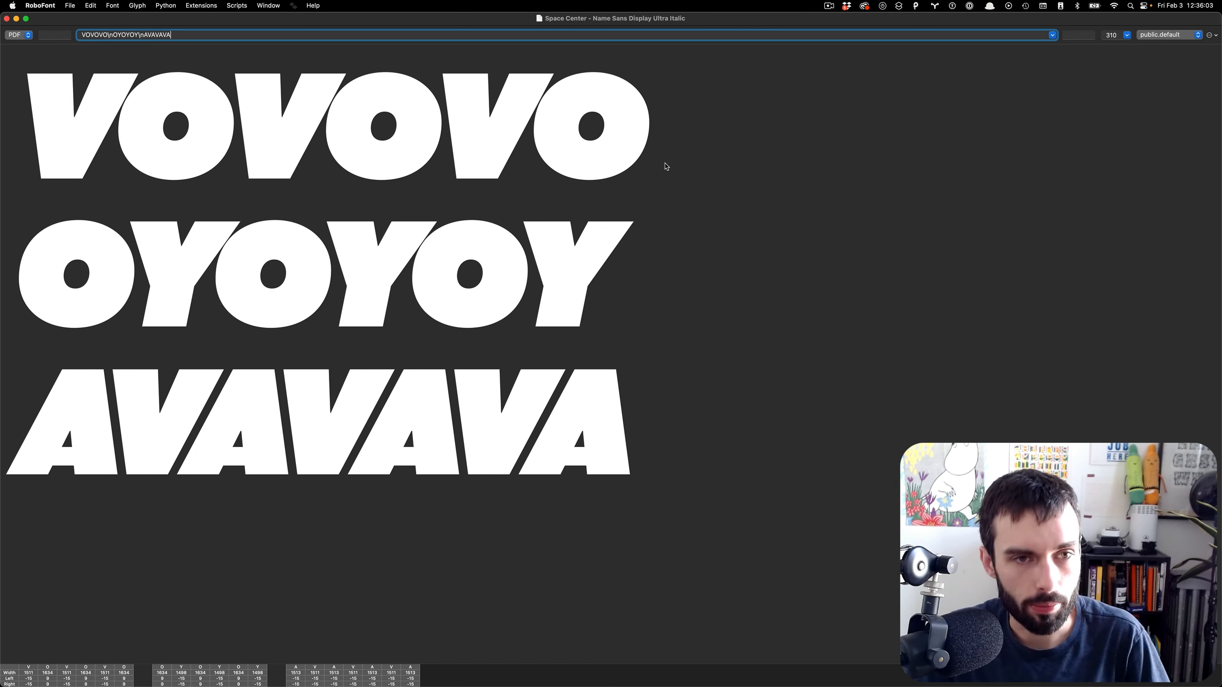
# - Open Metrics Machine, enlarge its window, and browse the exclam S through quotedbl kerning pairs
pyautogui.press('super+shift+m')
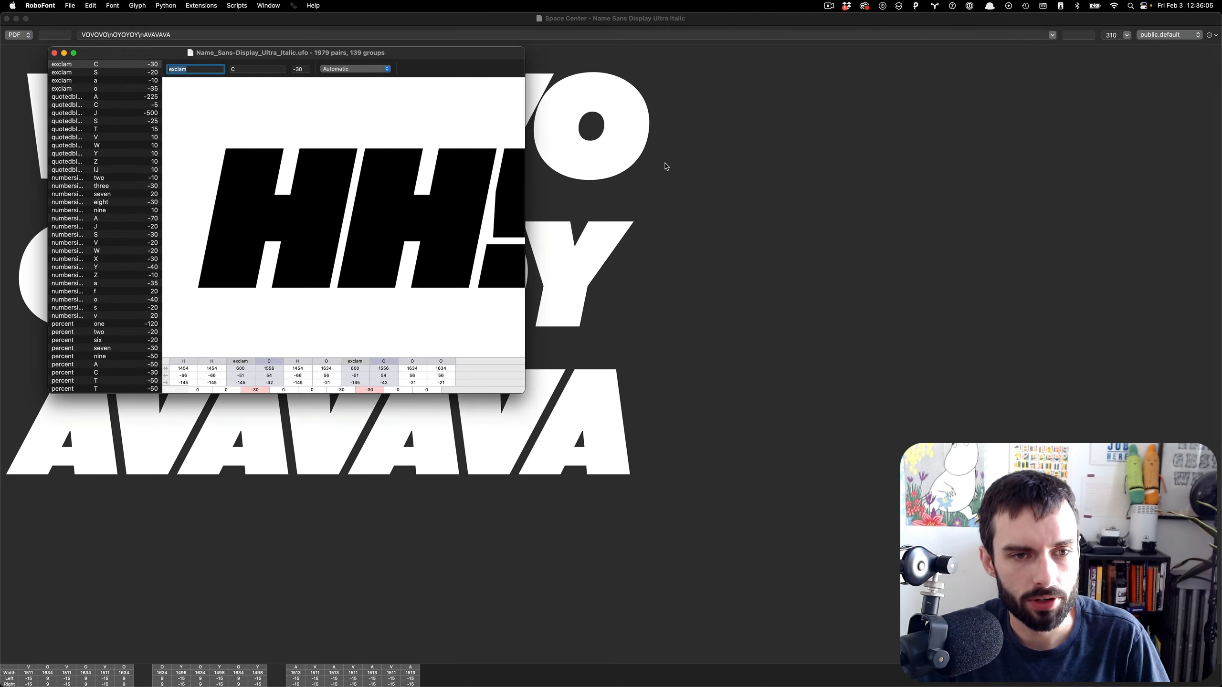
pyautogui.moveTo(526, 393); pyautogui.dragTo(1158, 324)
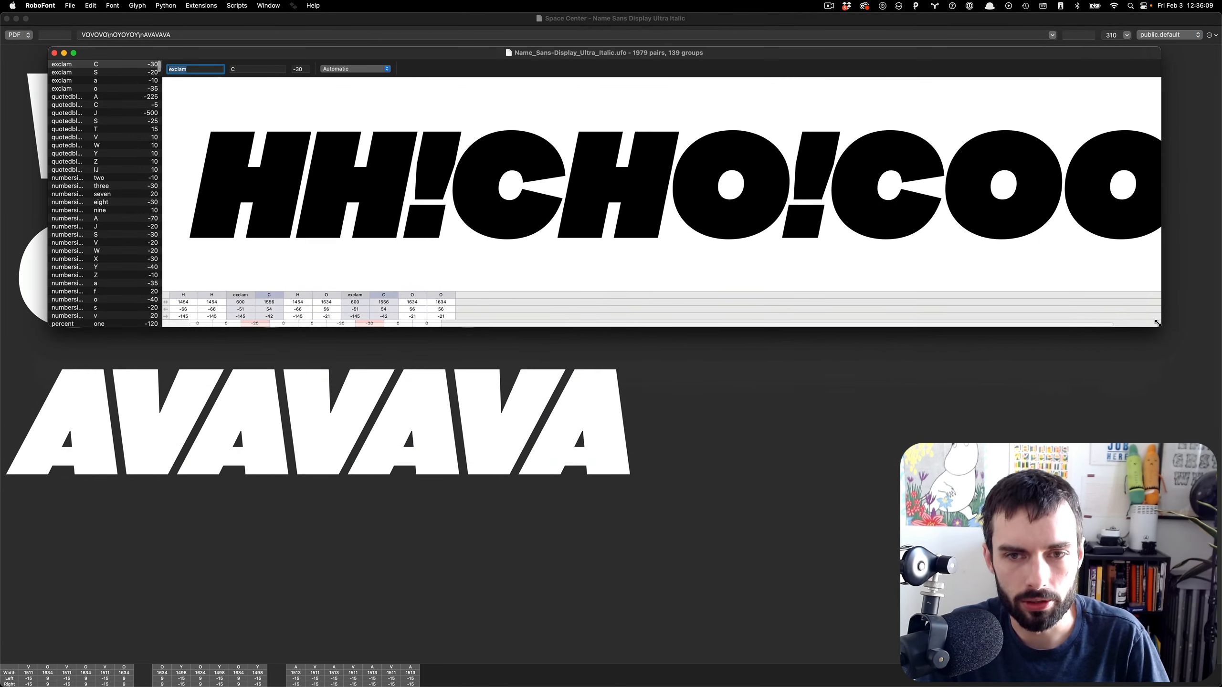
pyautogui.click(117, 71)
pyautogui.press('Down')
pyautogui.press('Down')
pyautogui.press('Down')
pyautogui.press('Down')
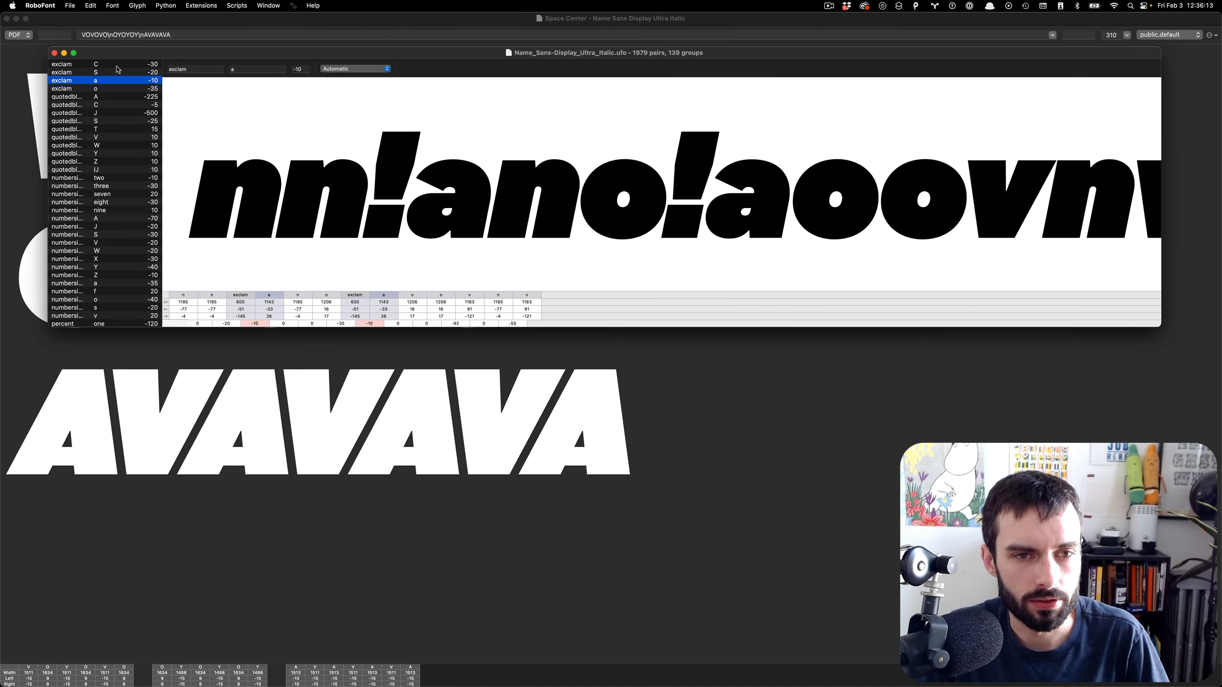
pyautogui.press('Down')
pyautogui.press('Down')
pyautogui.press('Down')
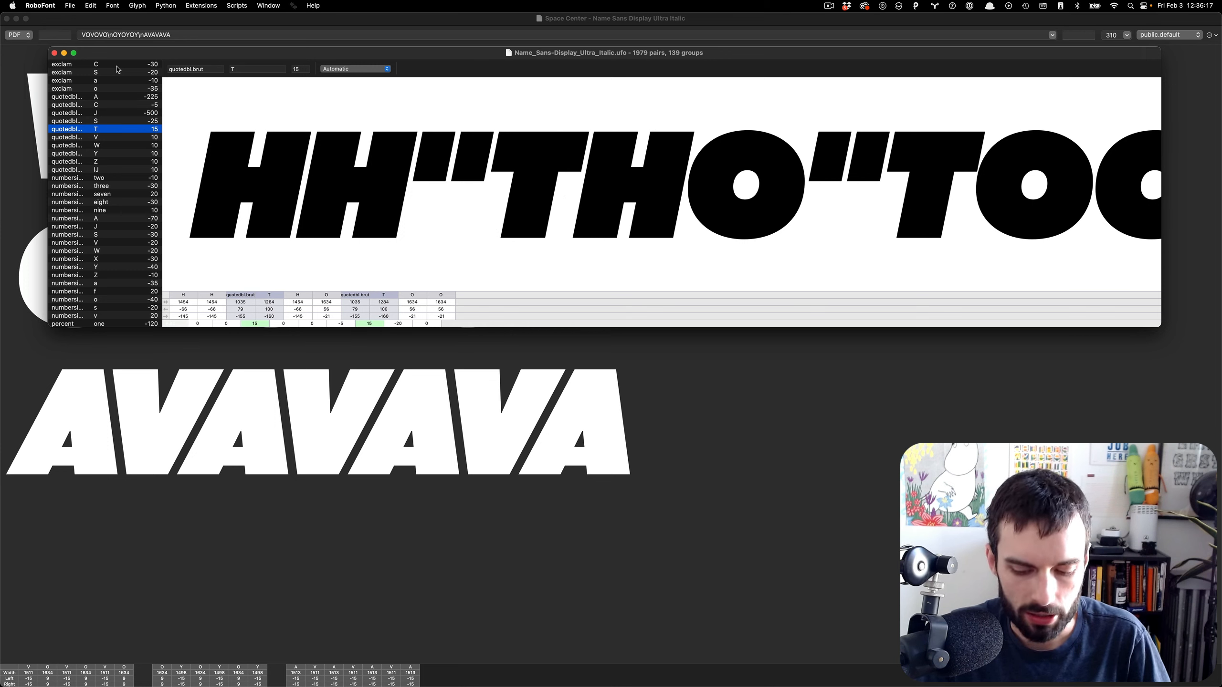
pyautogui.press('Up')
pyautogui.press('Up')
pyautogui.press('Up')
pyautogui.press('Up')
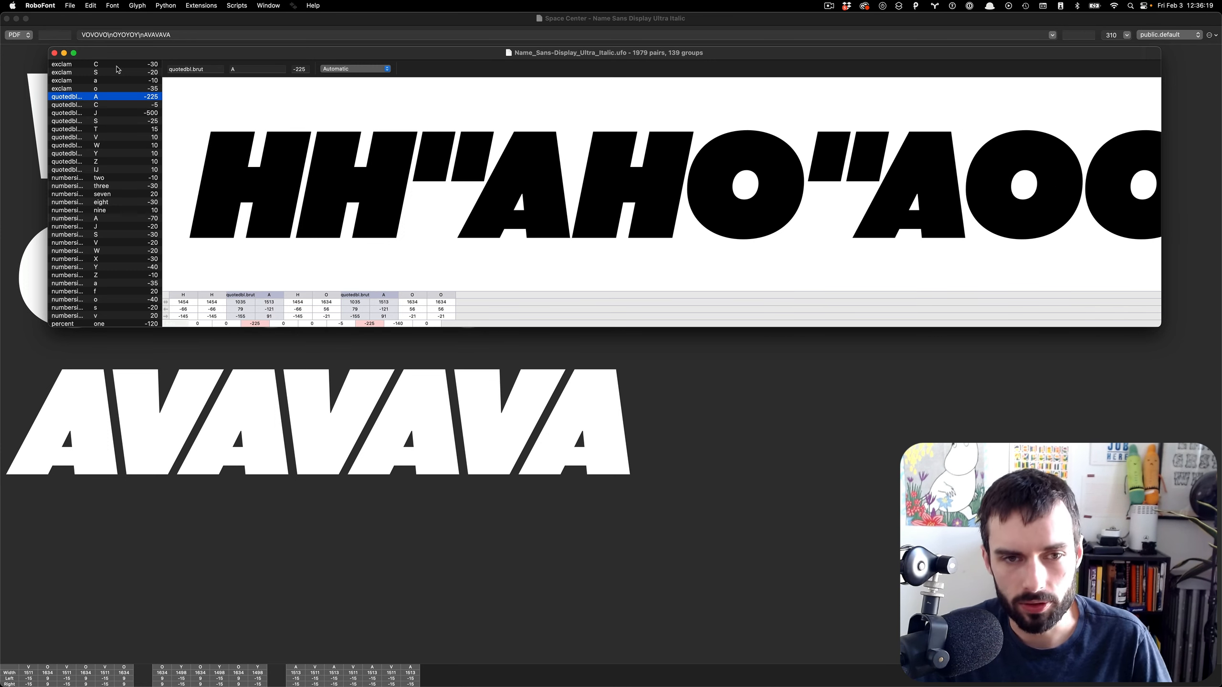
pyautogui.press('Up')
pyautogui.press('Up')
pyautogui.press('Up')
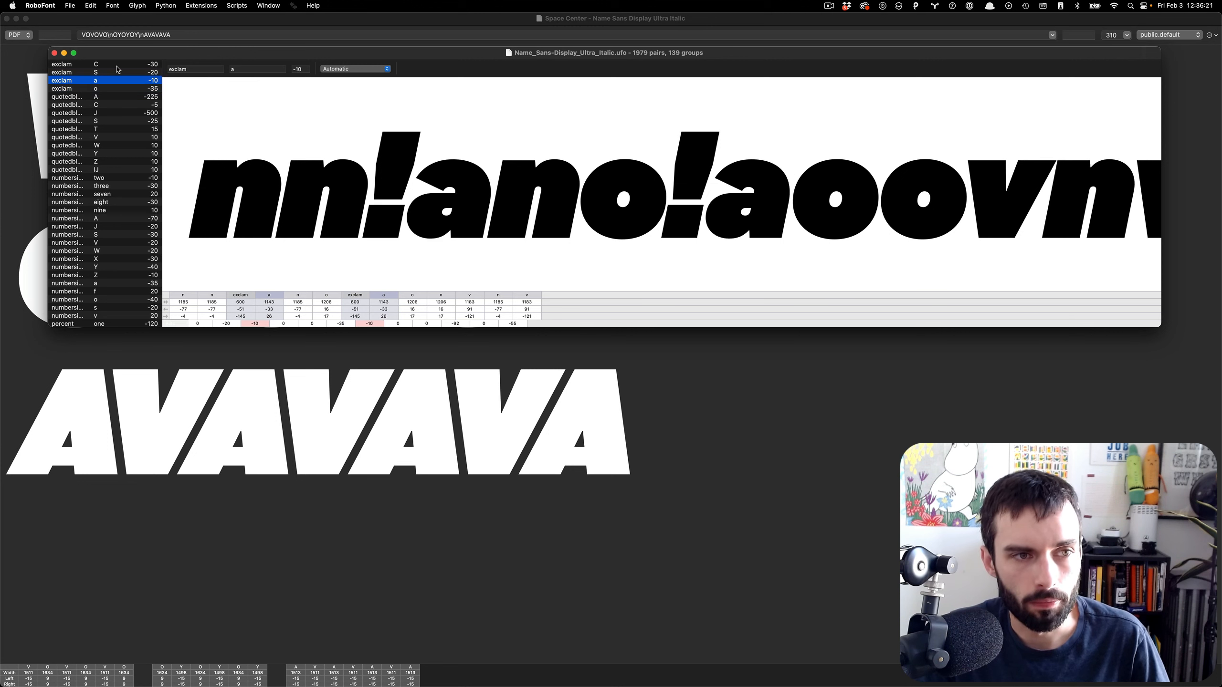
# - Open the Pair List Builder from the Metrics Machine menu
pyautogui.click(297, 6)
pyautogui.moveTo(308, 64)
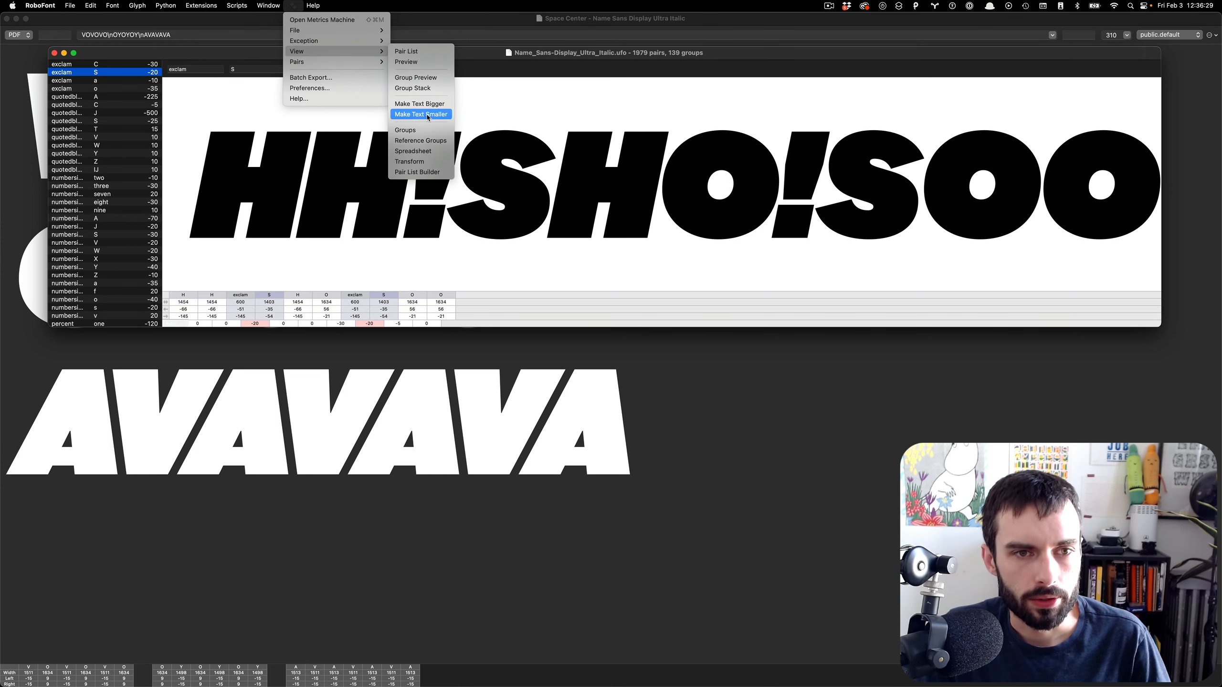
pyautogui.click(430, 172)
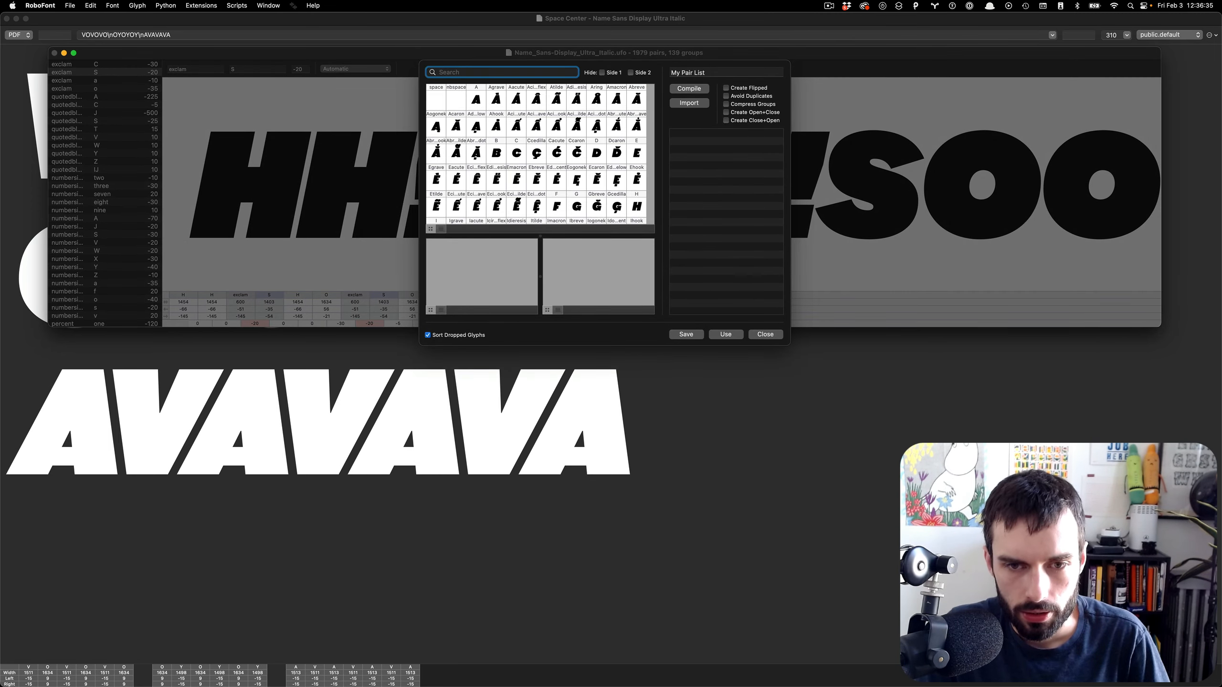
# - Enlarge the Pair List Builder and place A and O on the first side
pyautogui.moveTo(419, 345); pyautogui.dragTo(164, 670)
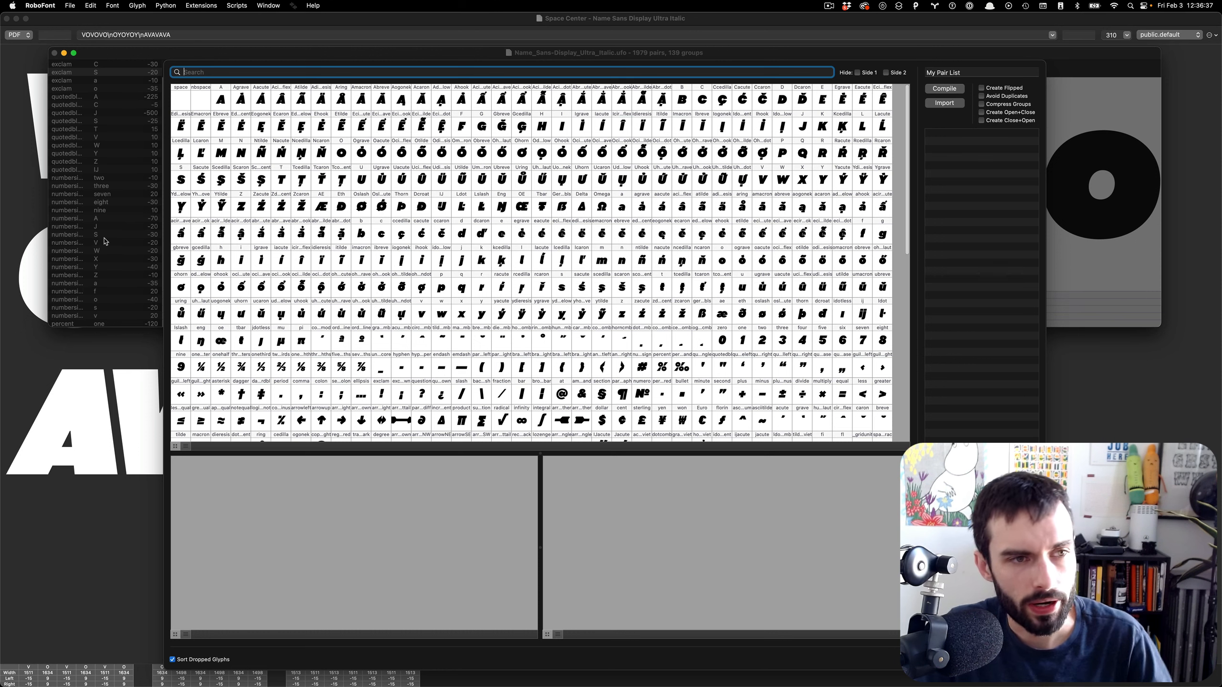
pyautogui.click(221, 99)
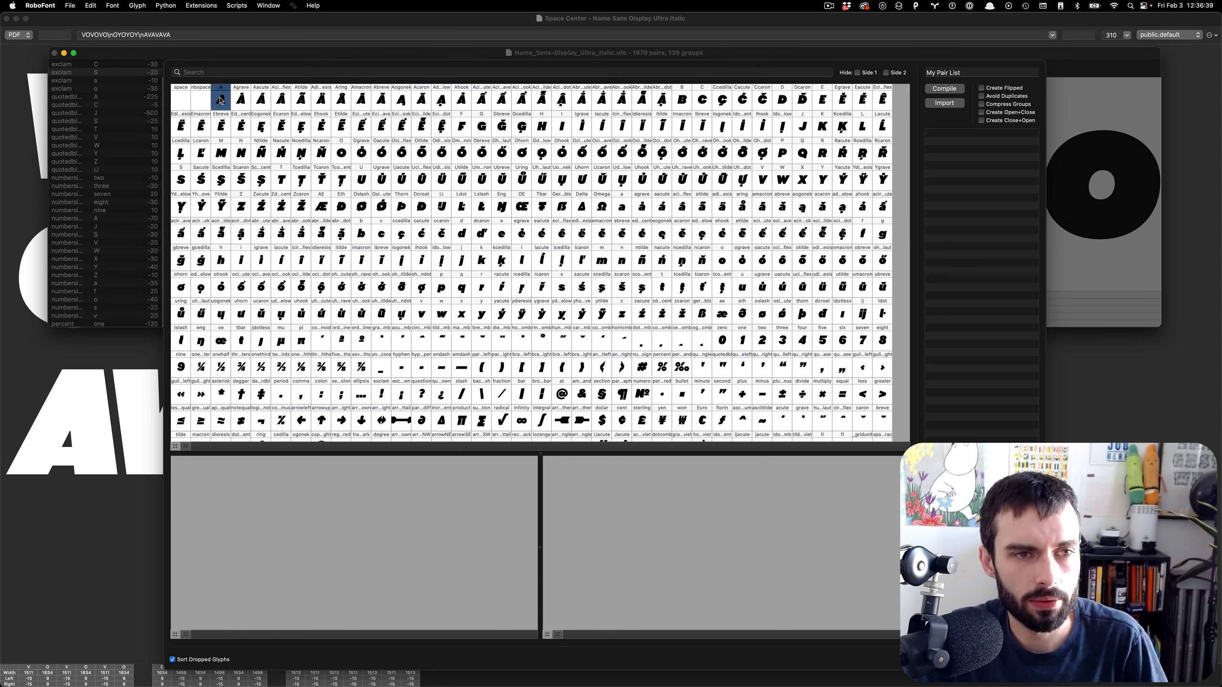
pyautogui.keyDown('super'); pyautogui.click(342, 153); pyautogui.keyUp('super')
pyautogui.moveTo(342, 153); pyautogui.dragTo(342, 560)
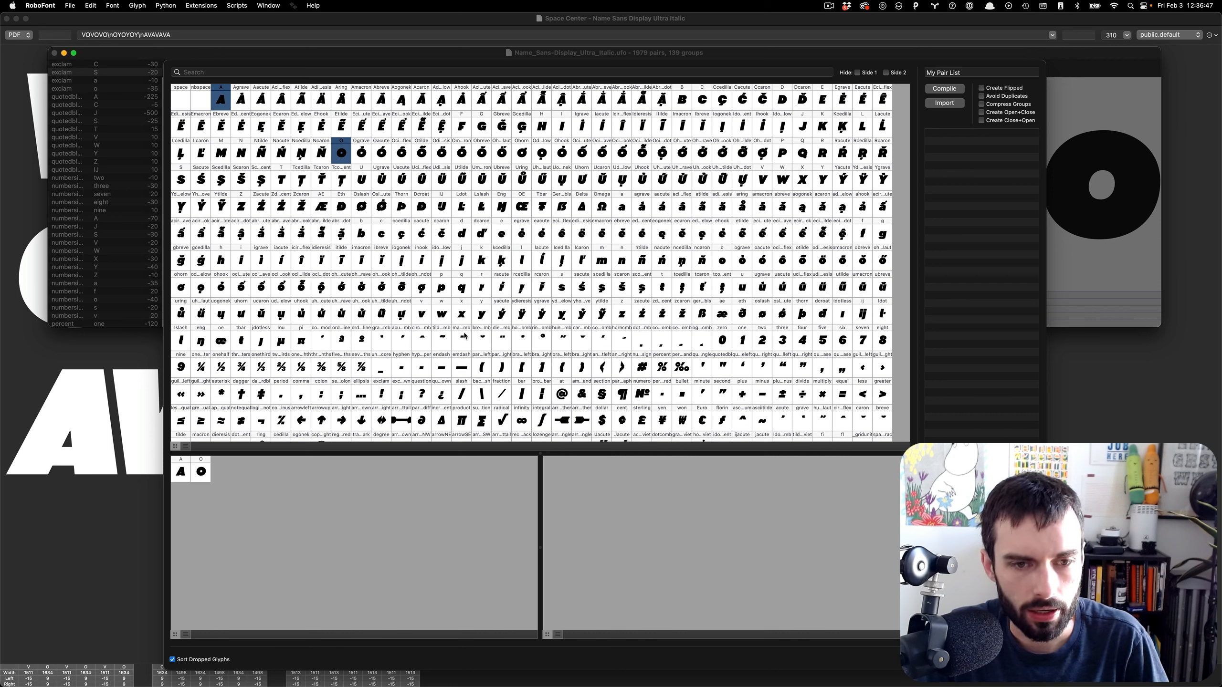
# - Put V, W, X and Y on the second side, enabling Create Flipped and Compress Groups
pyautogui.click(764, 178)
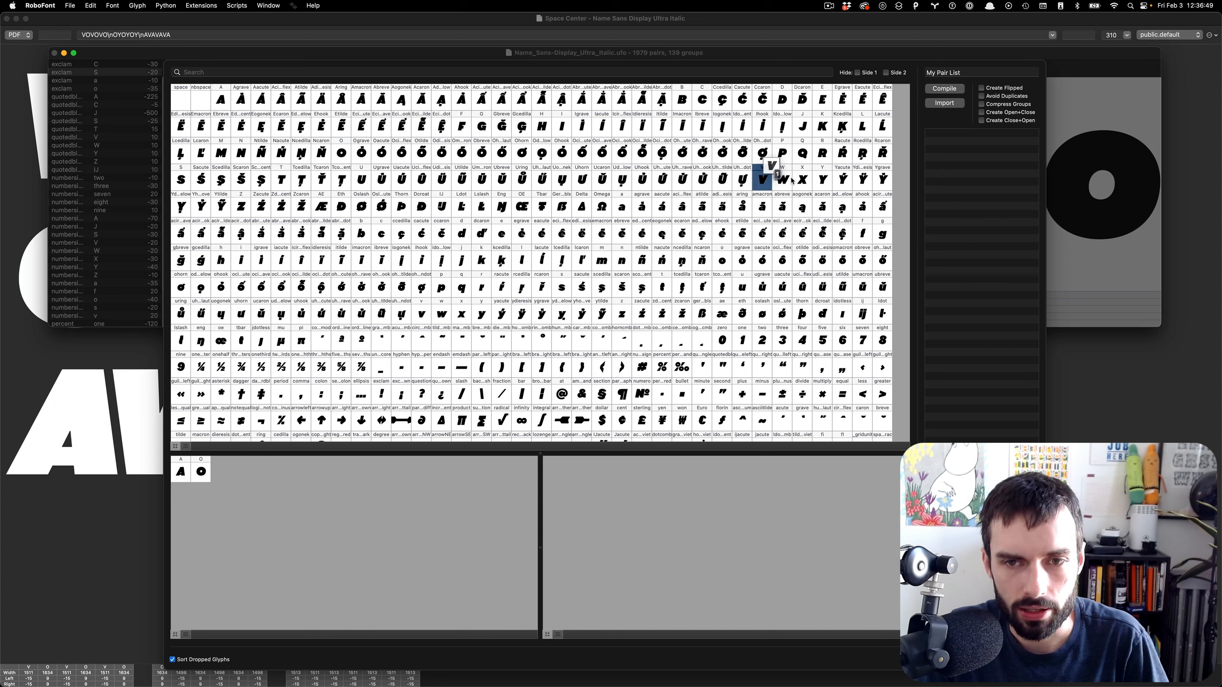
pyautogui.moveTo(801, 180); pyautogui.dragTo(663, 573)
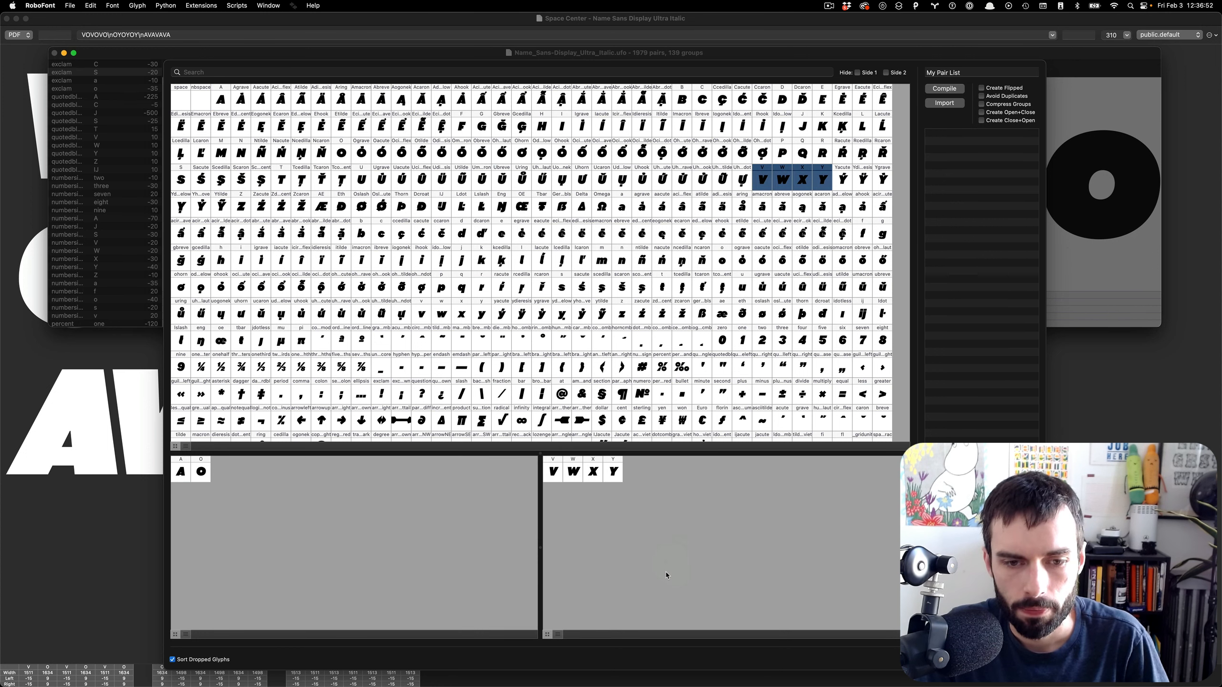
pyautogui.click(981, 89)
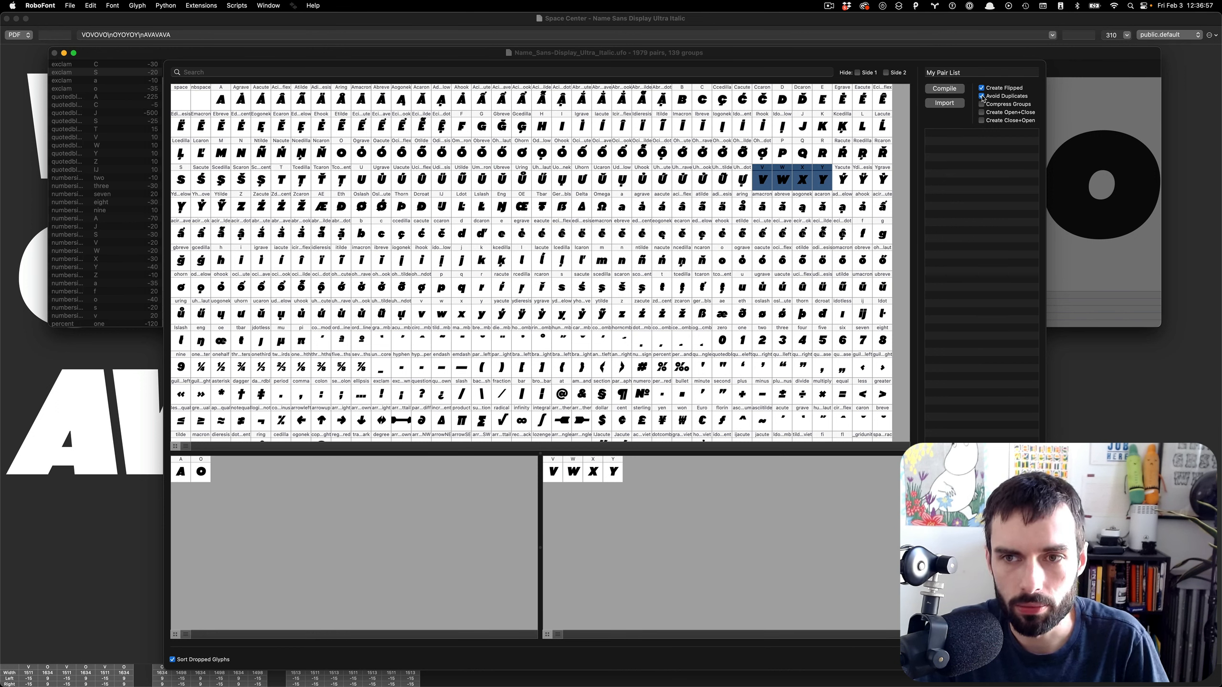
pyautogui.click(982, 104)
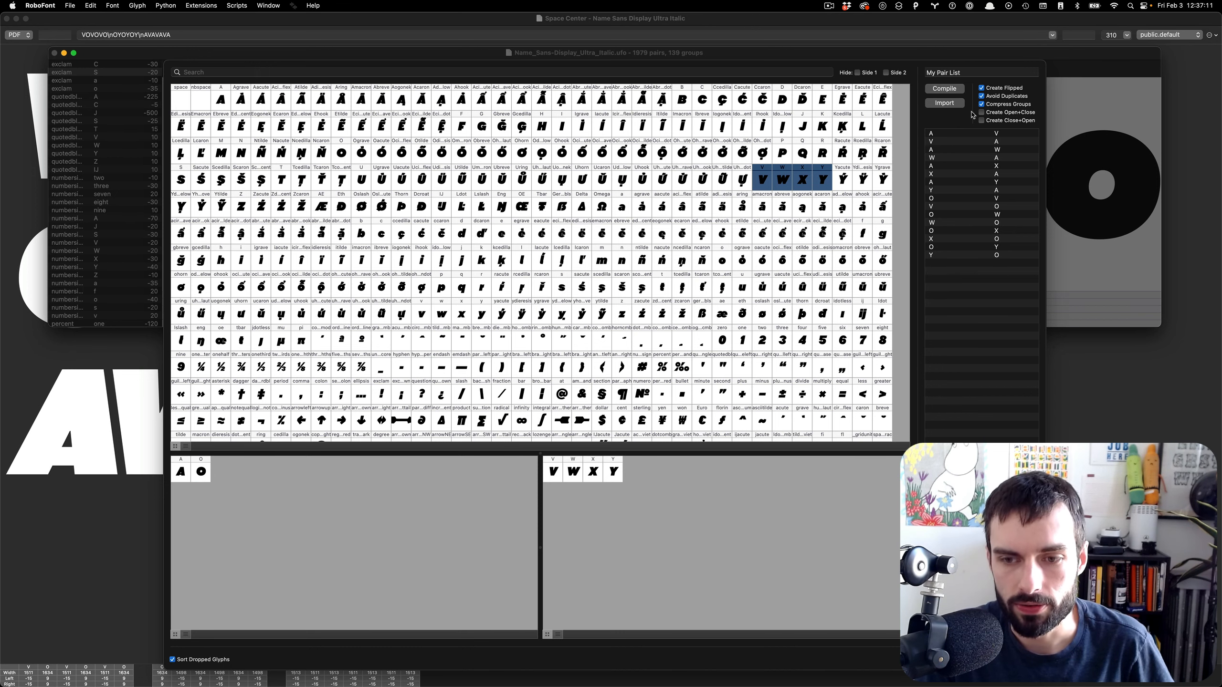
# - Load the compiled pairs and step through A X, O W and W O, ending on V O
pyautogui.press('Return')
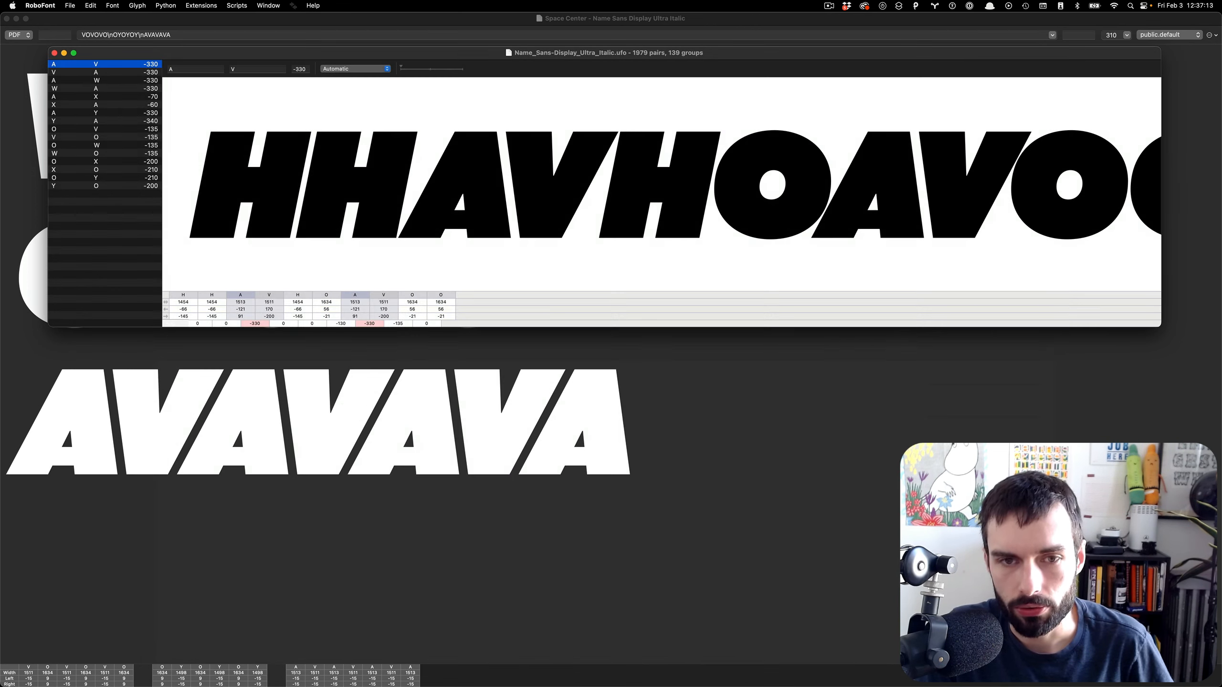
pyautogui.press('Down')
pyautogui.press('Down')
pyautogui.press('Down')
pyautogui.press('Down')
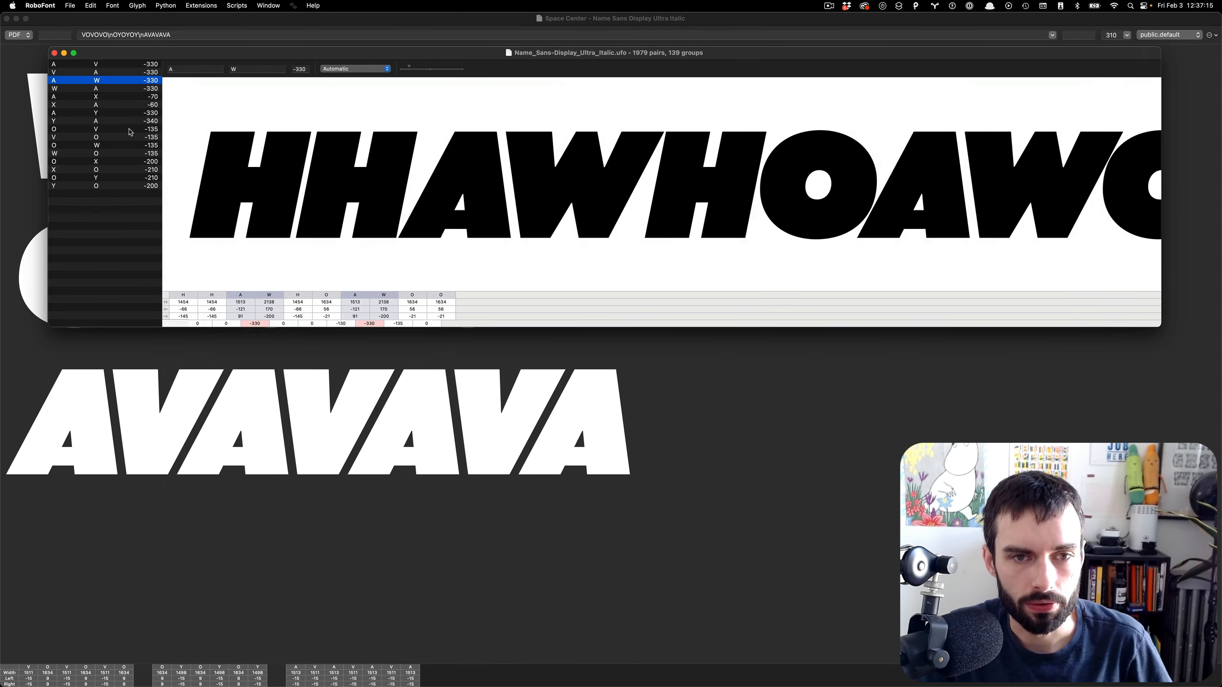
pyautogui.press('Down')
pyautogui.press('Down')
pyautogui.press('Down')
pyautogui.press('Down')
pyautogui.press('Down')
pyautogui.press('Down')
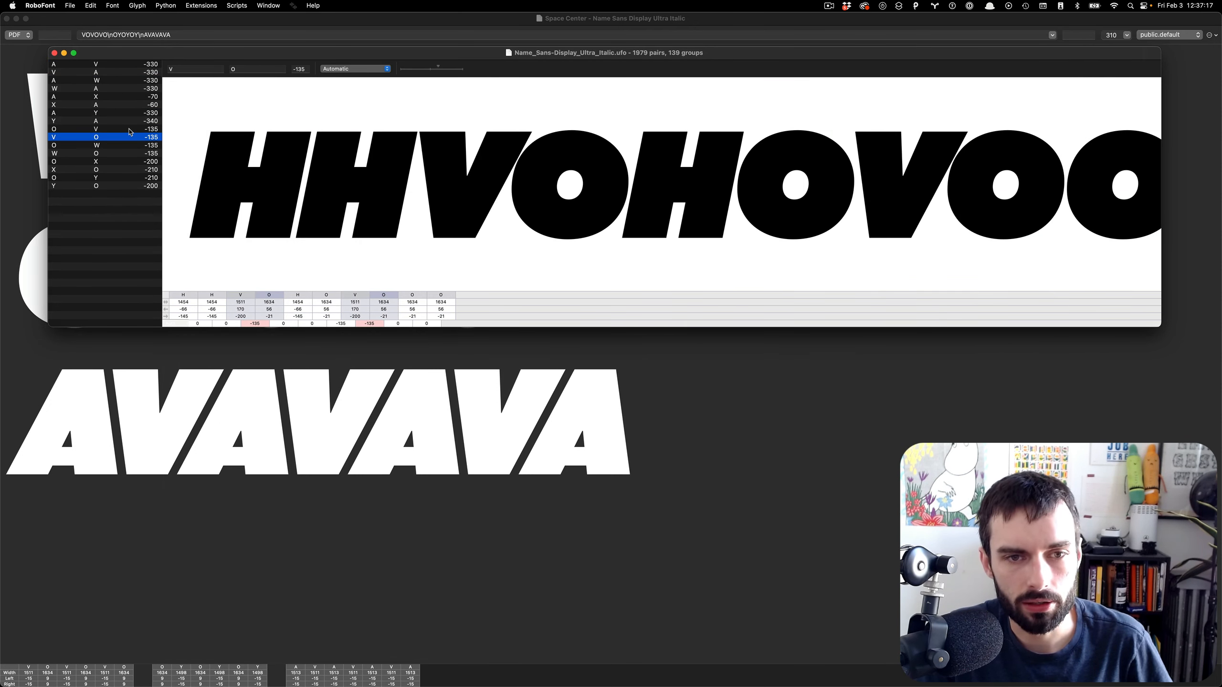
pyautogui.press('Down')
pyautogui.press('Up')
pyautogui.press('Up')
pyautogui.press('Up')
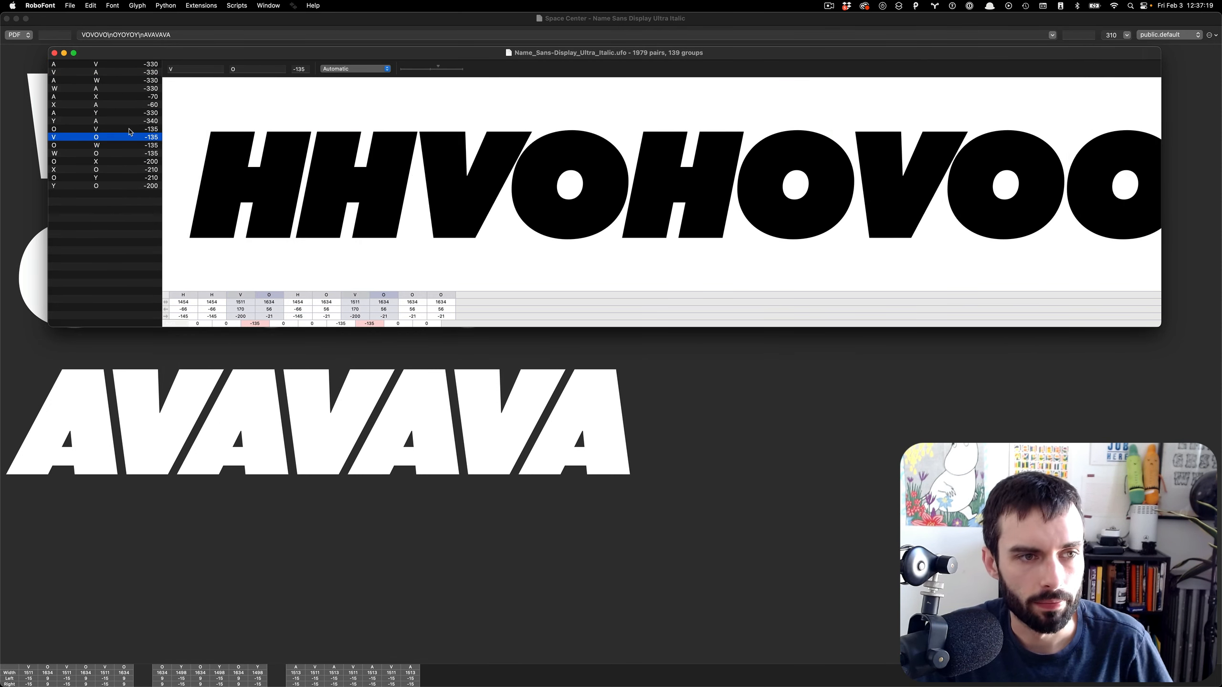
pyautogui.press('Down')
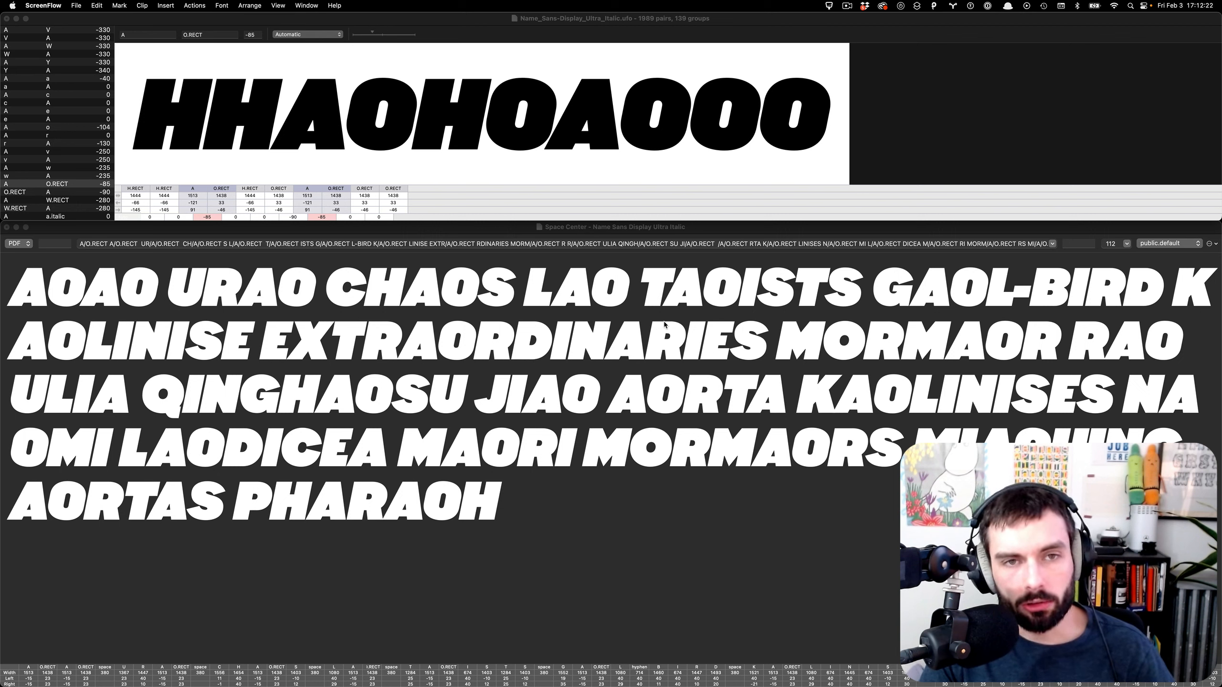
# - Scroll the pair list back to the top, then switch to name_sans-MVP_diagonals.txt in the code editor
pyautogui.scroll(-10, 24, 113)
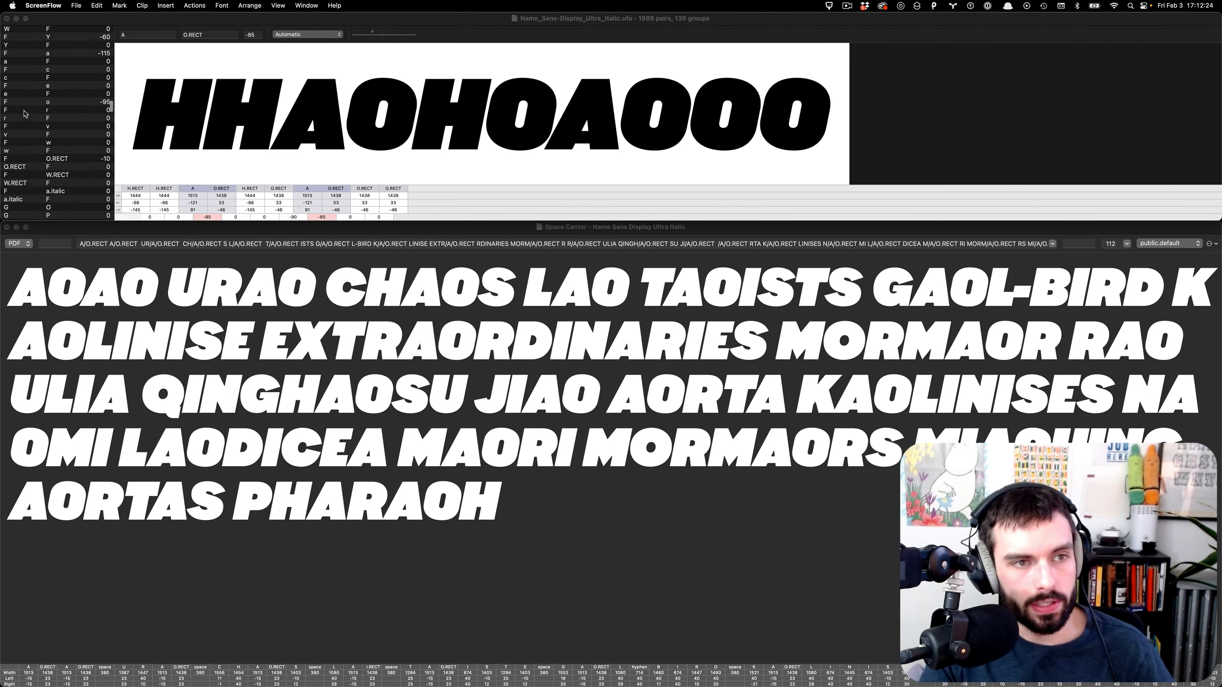
pyautogui.scroll(-15, 24, 113)
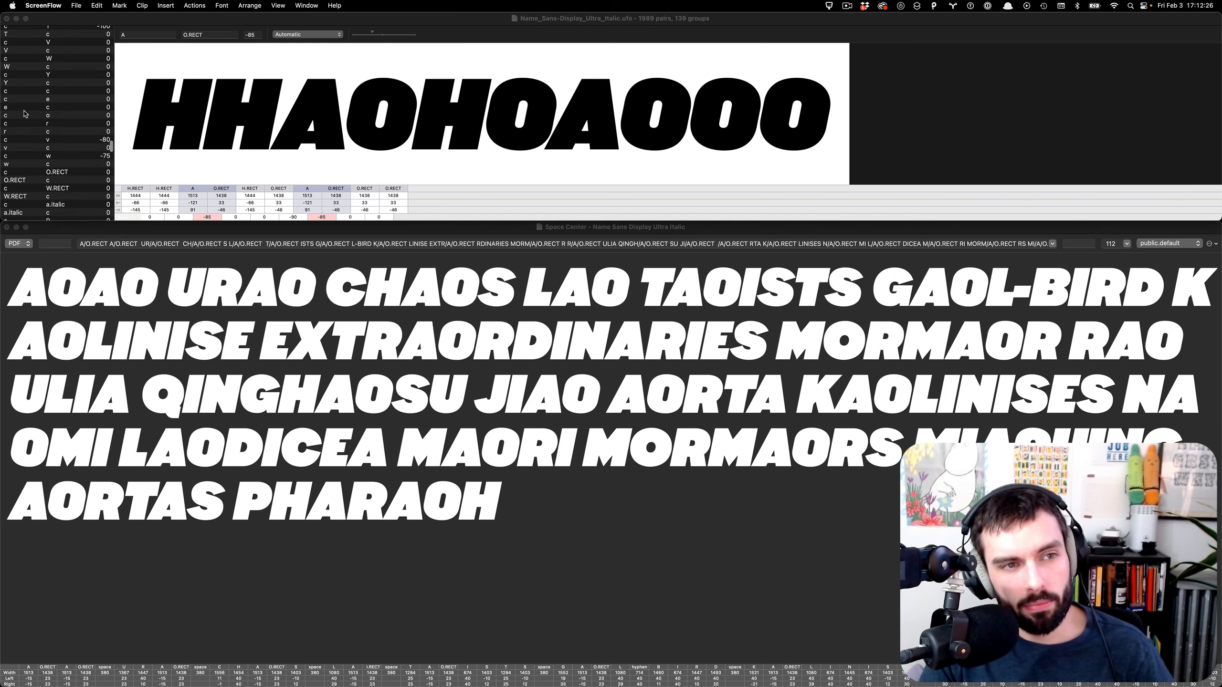
pyautogui.scroll(20, 25, 114)
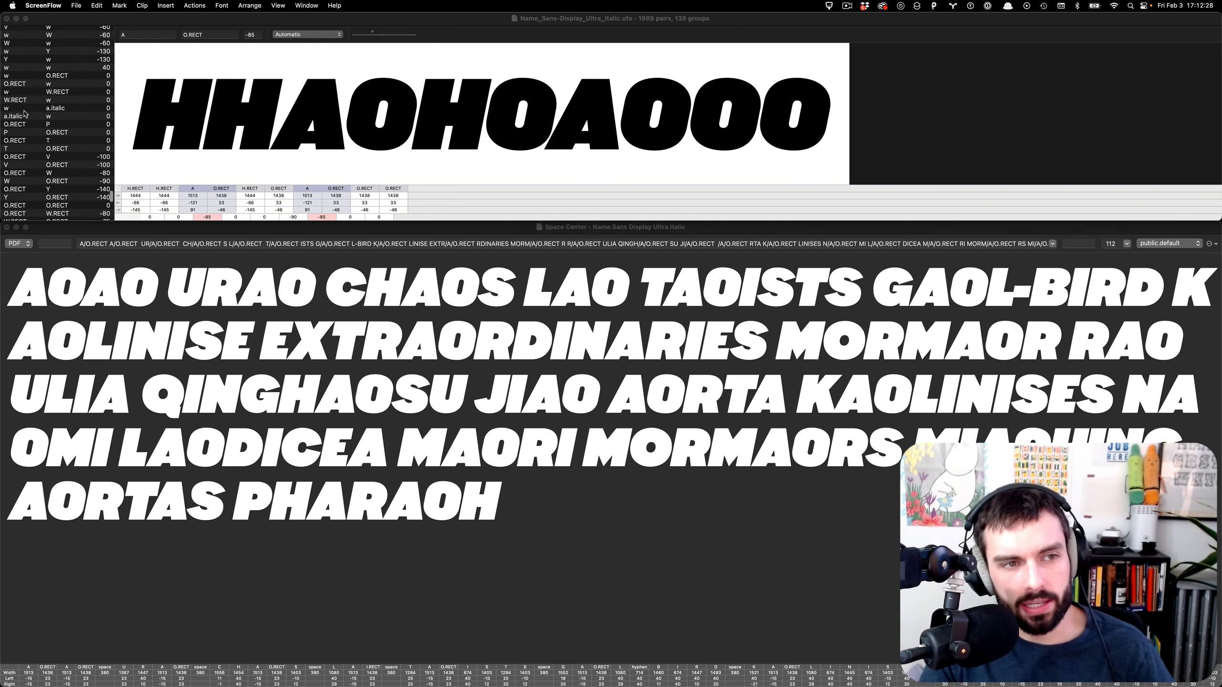
pyautogui.scroll(20, 84, 183)
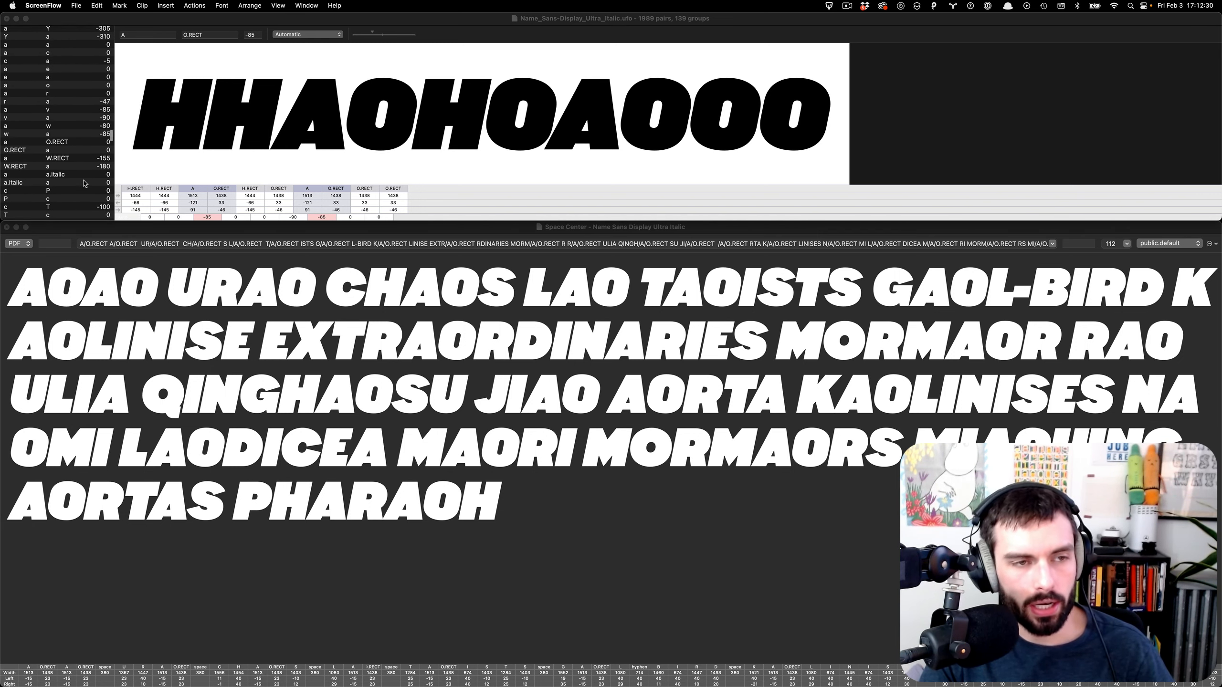
pyautogui.scroll(15, 83, 183)
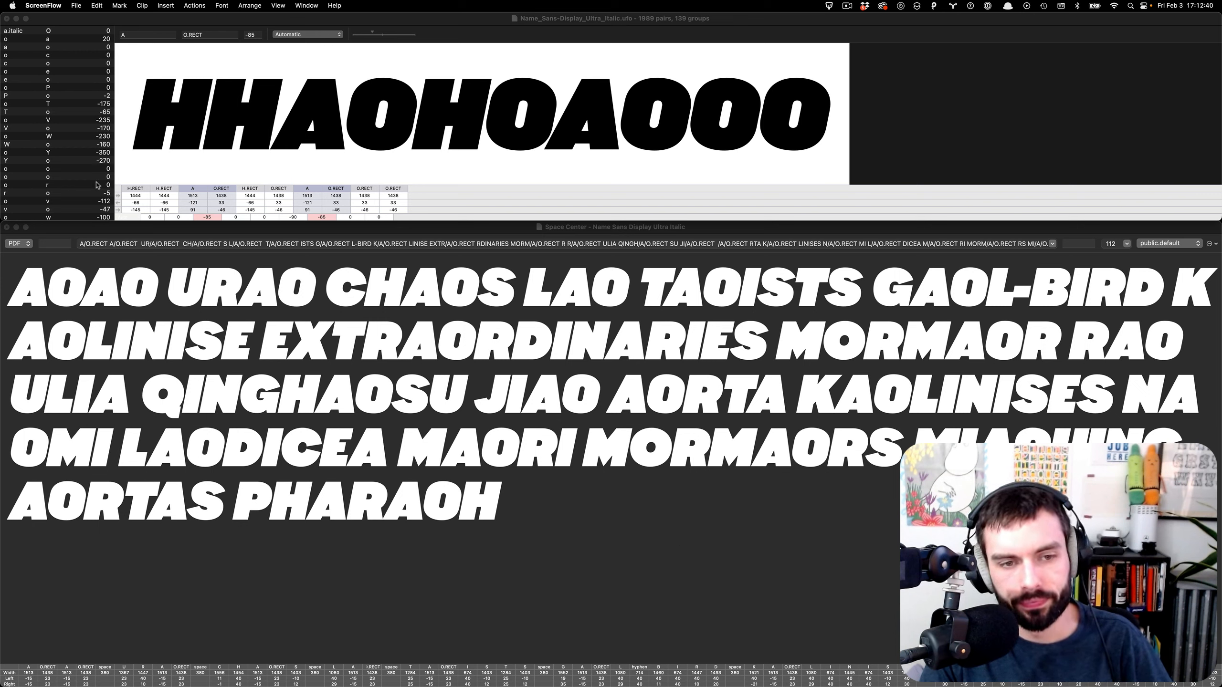
pyautogui.scroll(10, 14, 118)
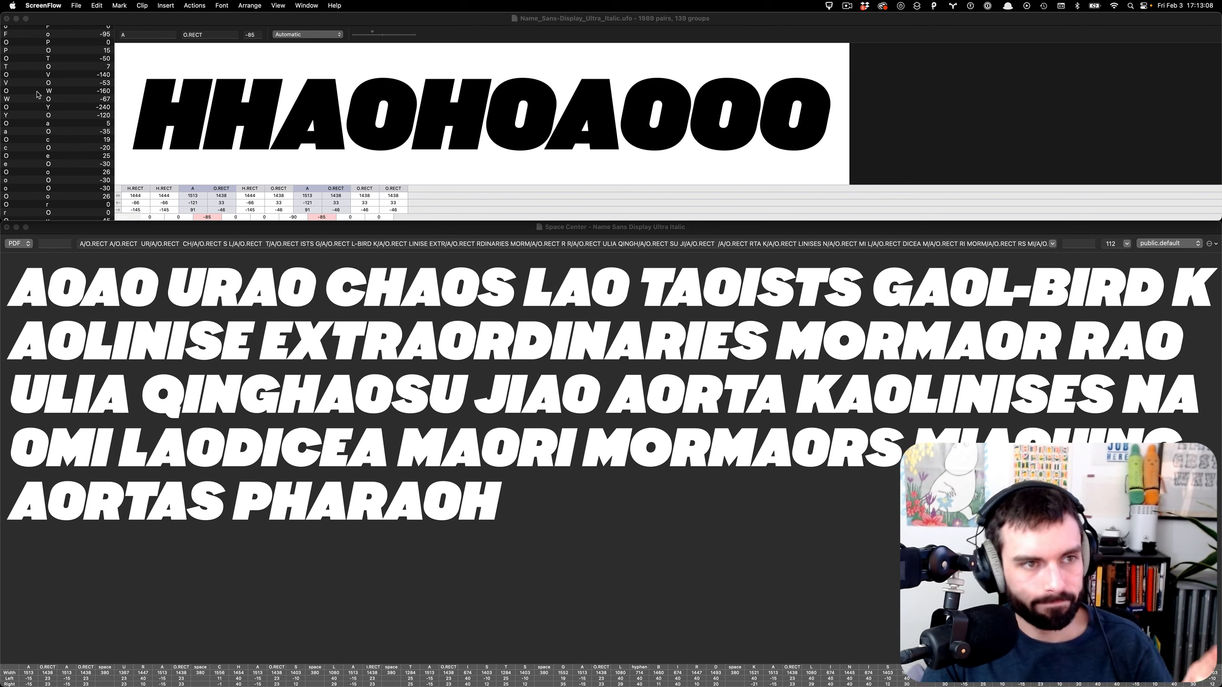
pyautogui.scroll(3, 38, 94)
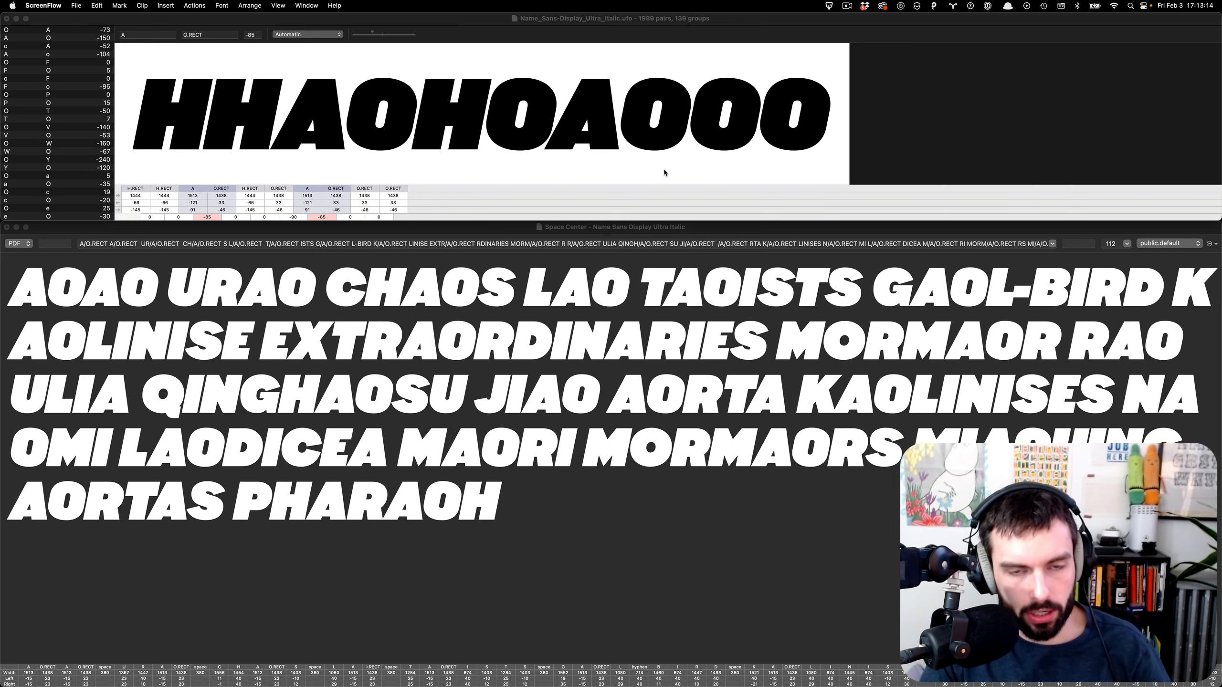
pyautogui.hotkey('ctrl', 'Left')
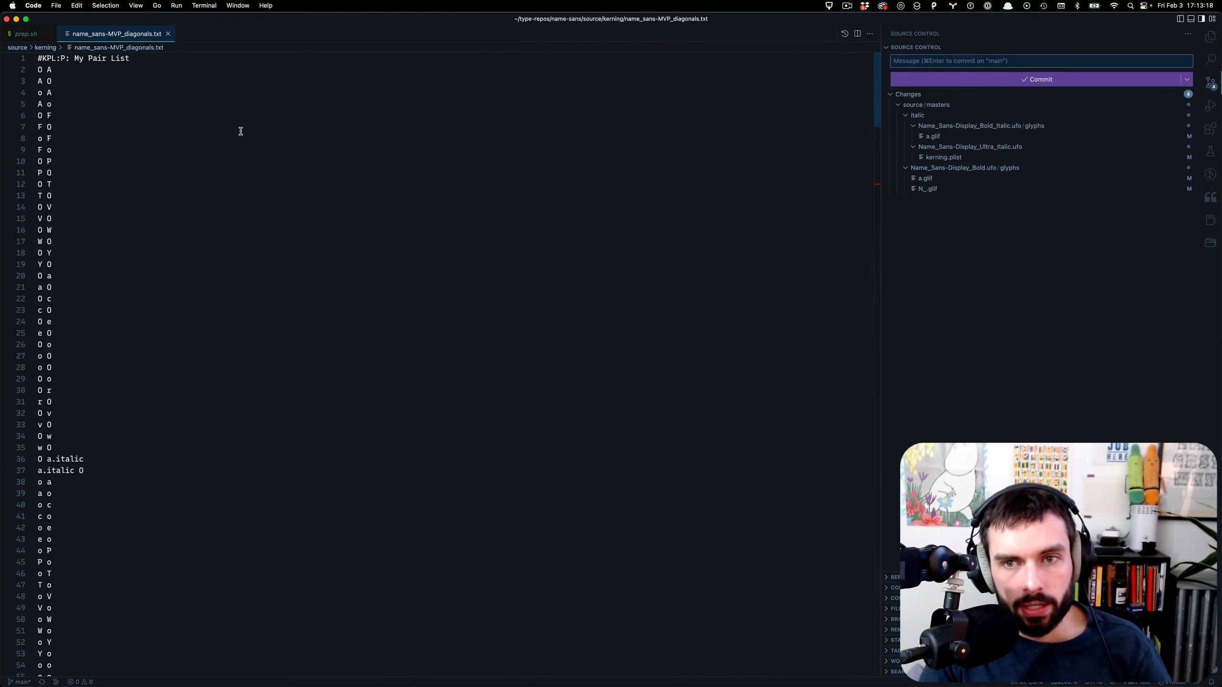
pyautogui.moveTo(161, 94); pyautogui.dragTo(619, 554)
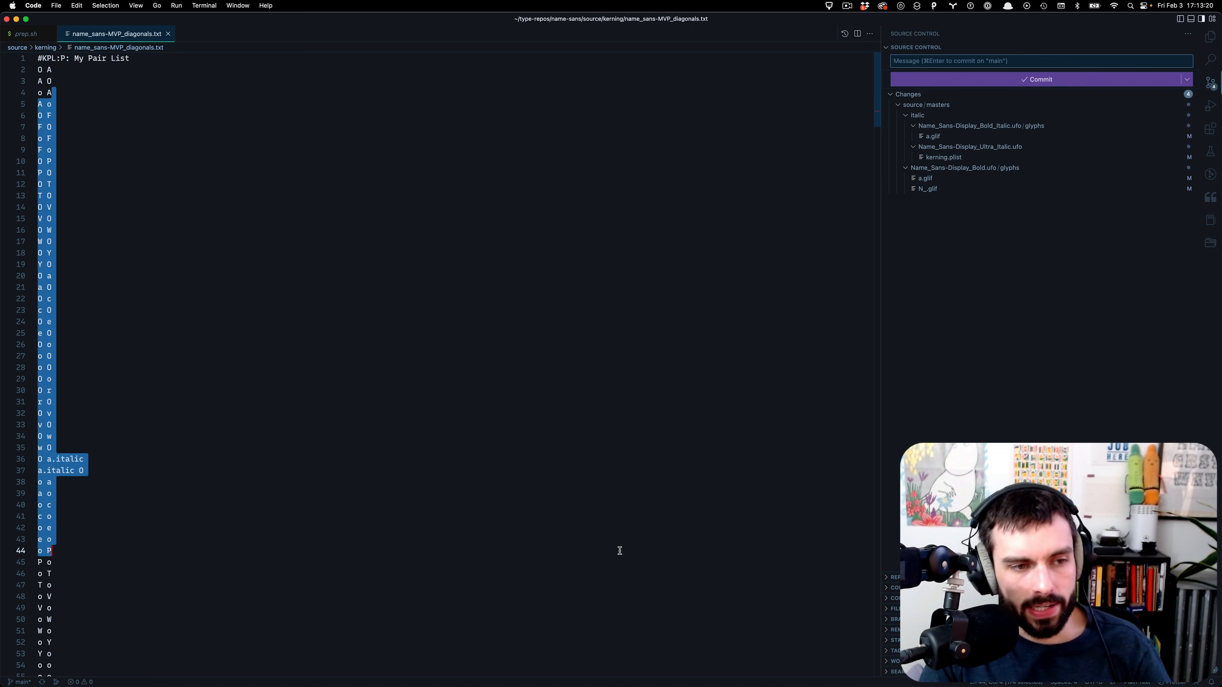
pyautogui.click(608, 539)
pyautogui.moveTo(121, 378); pyautogui.dragTo(2, 42)
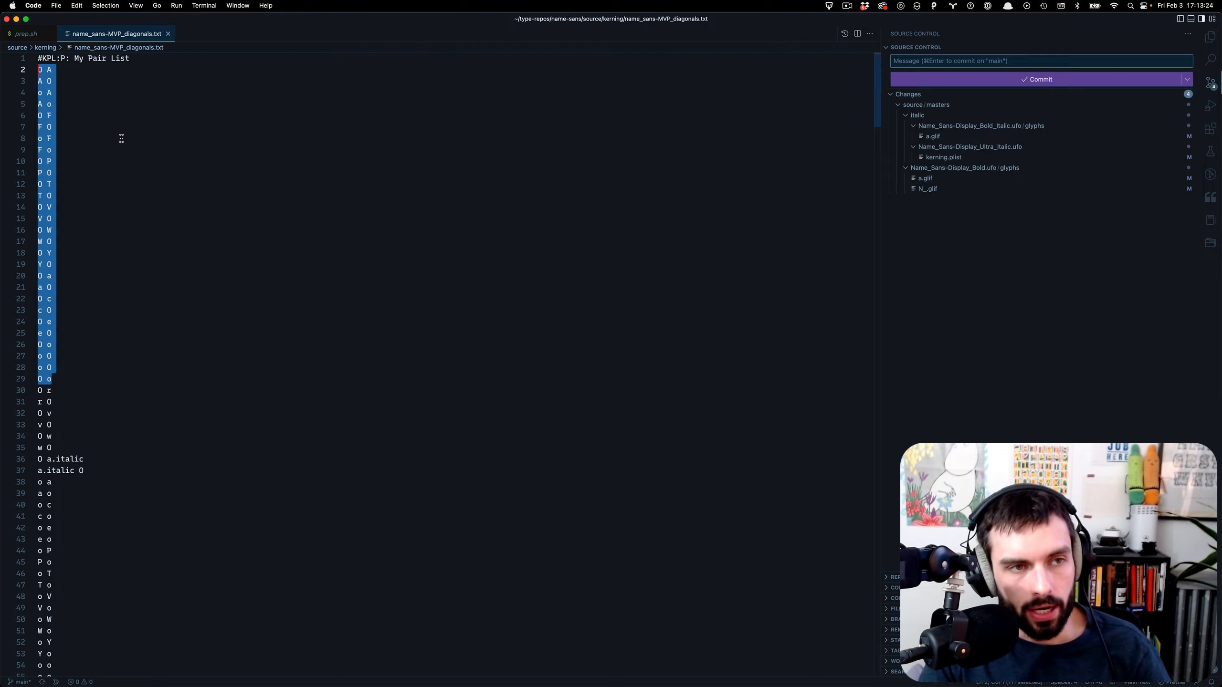
pyautogui.press('super+Tab')
pyautogui.scroll(-5, 48, 90)
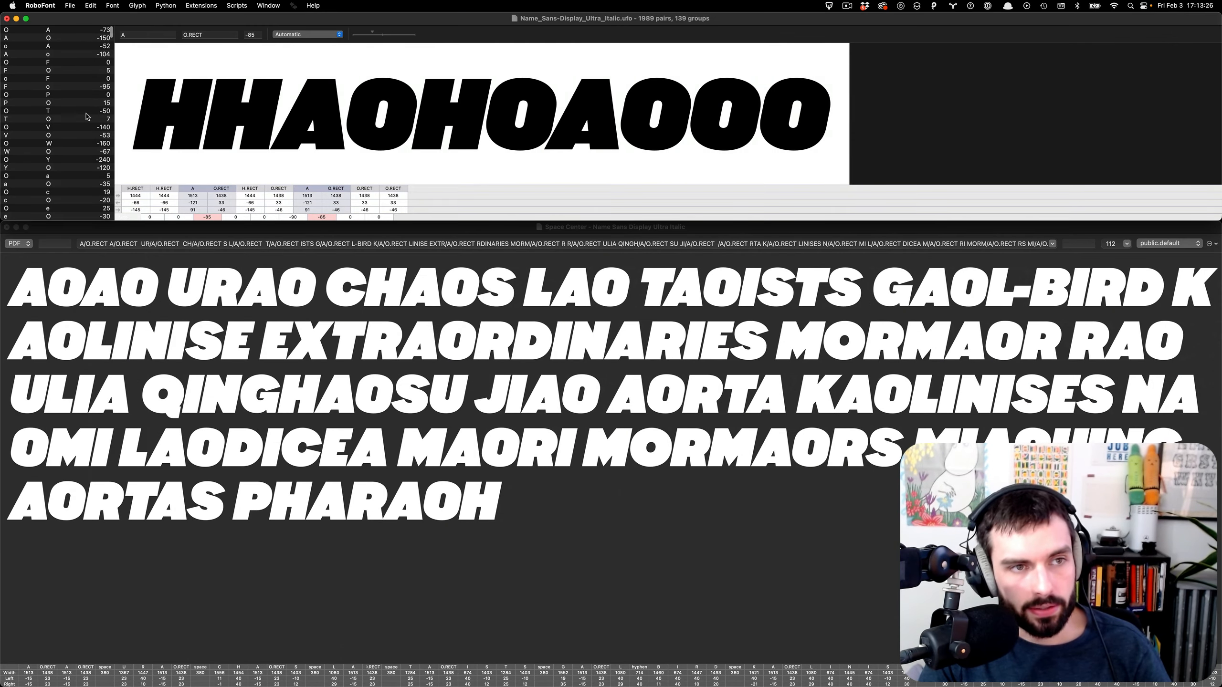
pyautogui.press('super+Tab')
pyautogui.click(89, 162)
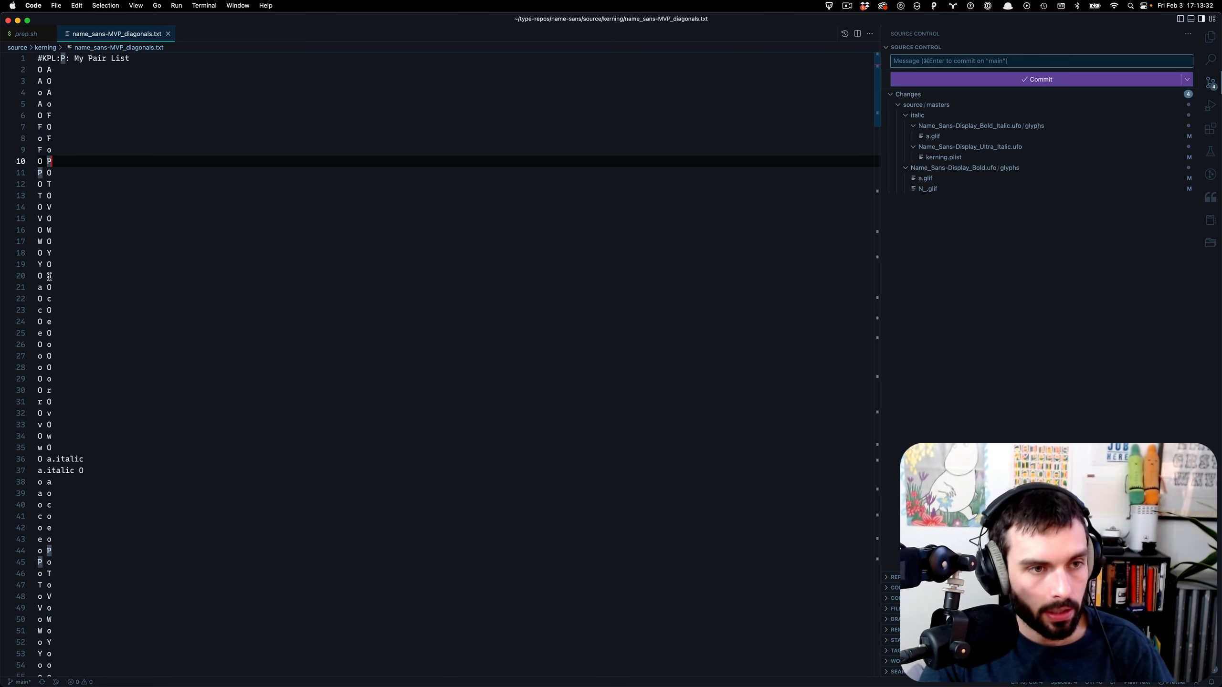
# - Zoom the editor in two steps and close the Source Control panel and prep.sh
pyautogui.press('super+equal')
pyautogui.press('super+equal')
pyautogui.press('super+b')
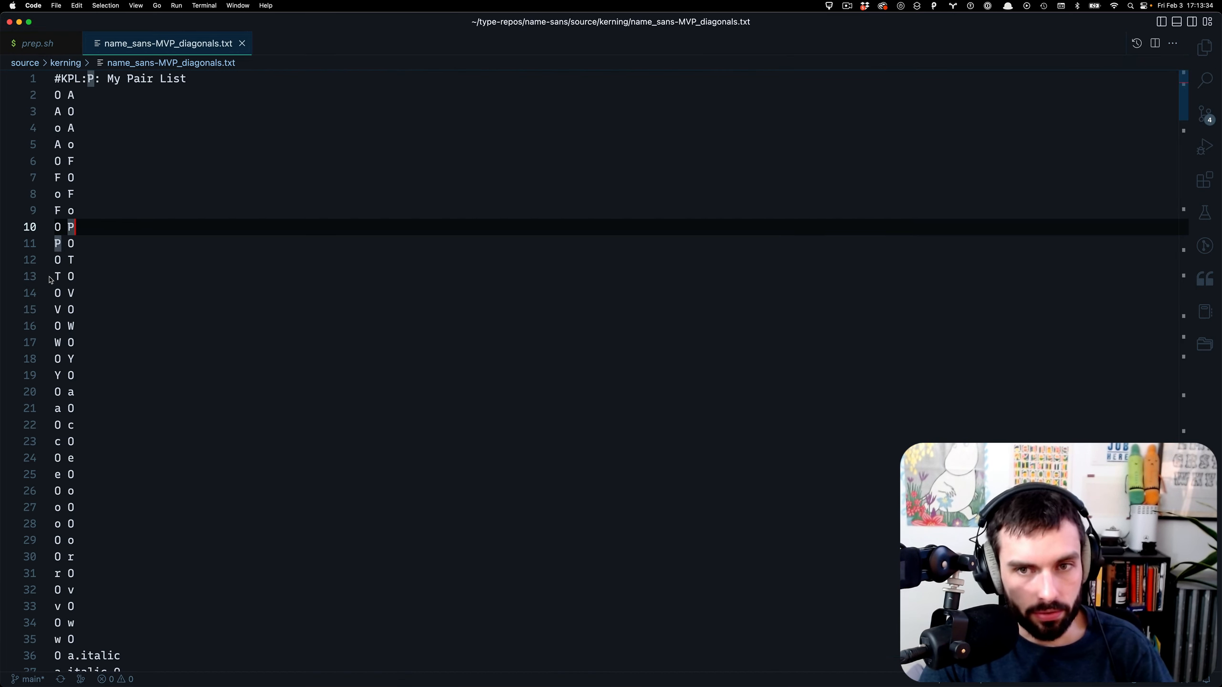
pyautogui.press('super+equal')
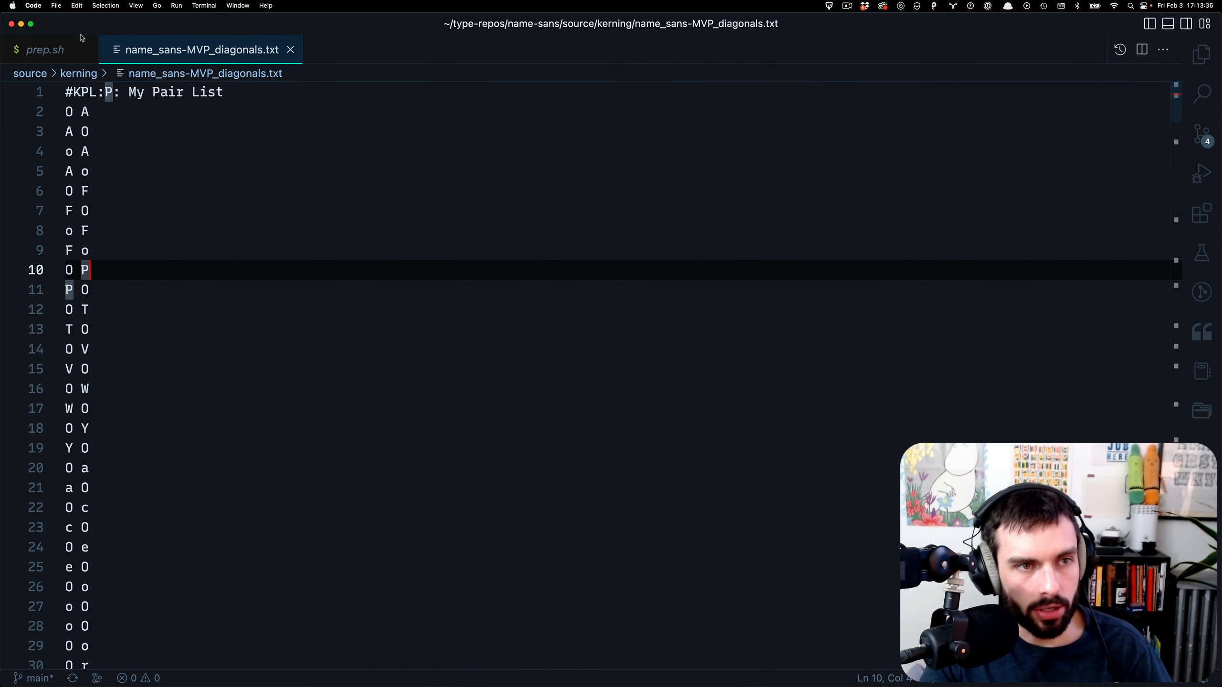
pyautogui.click(87, 51)
# - Multi-select every O-leading pair with its next letter, clear the selection, and return to RoboFont
pyautogui.click(143, 249)
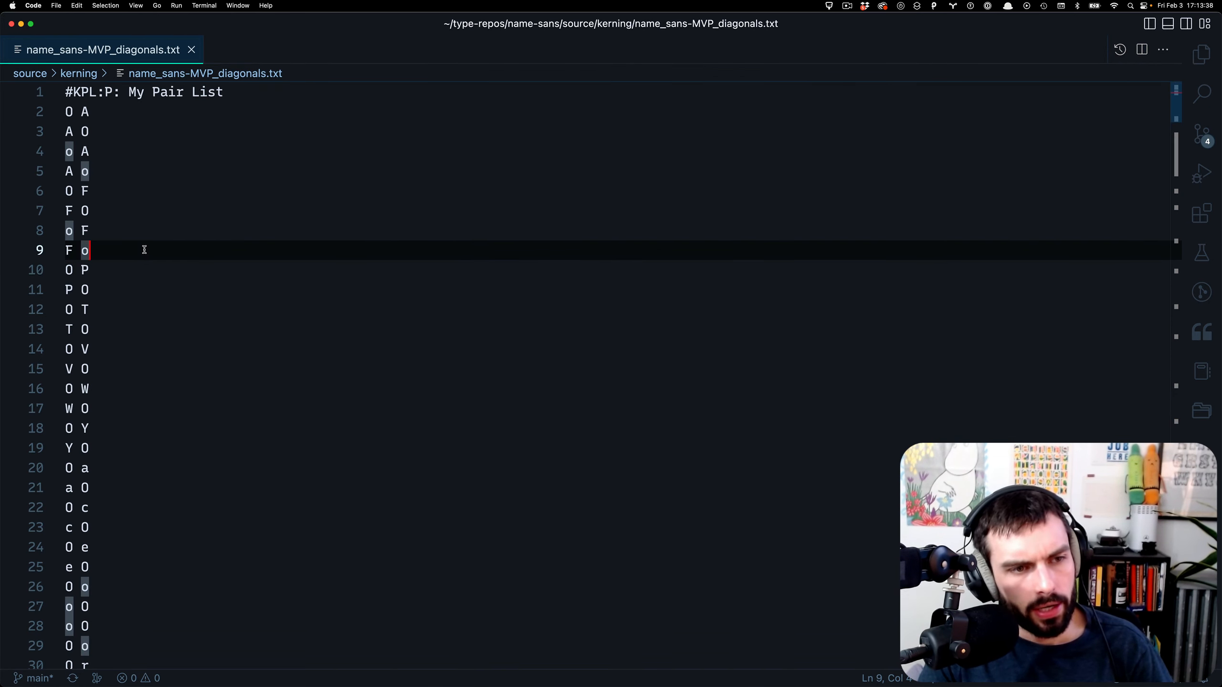
pyautogui.moveTo(81, 271); pyautogui.dragTo(58, 273)
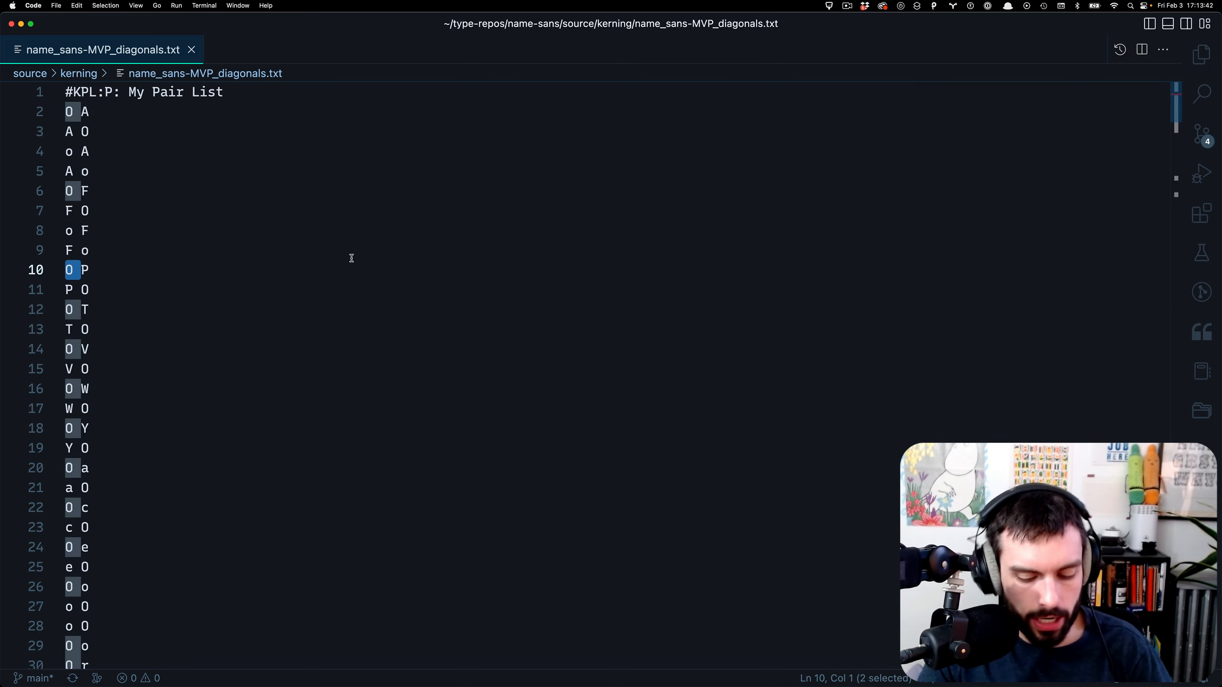
pyautogui.press('super+shift+l')
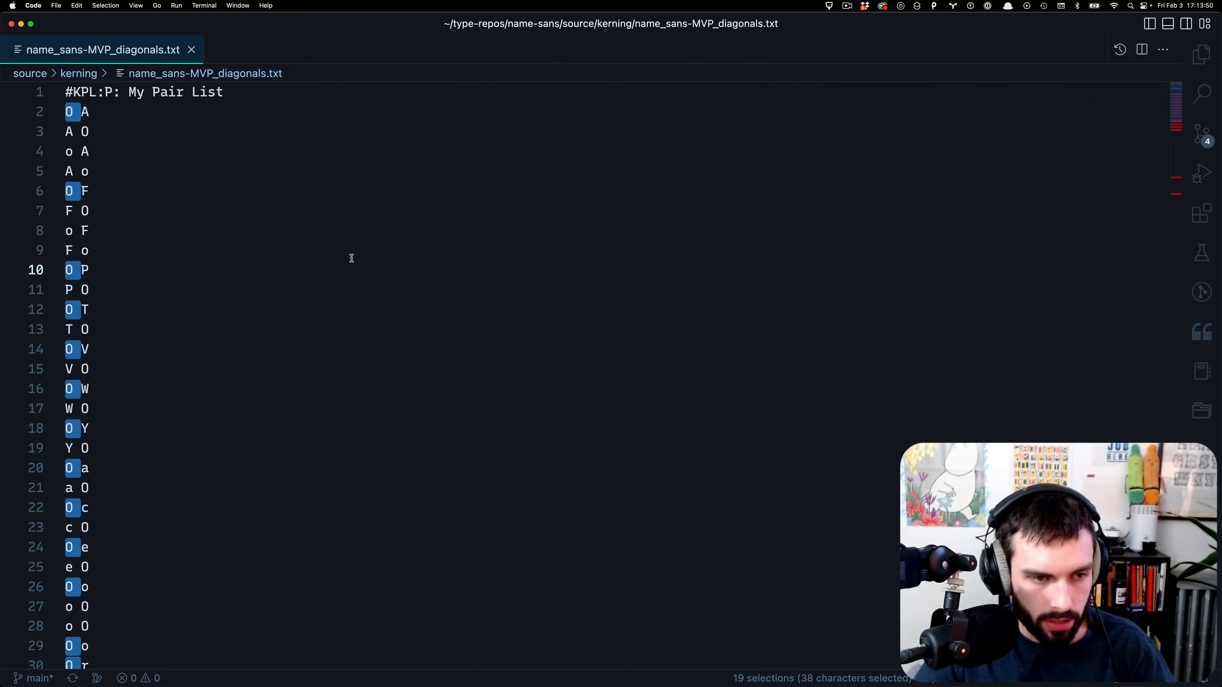
pyautogui.hotkey('shift', 'End')
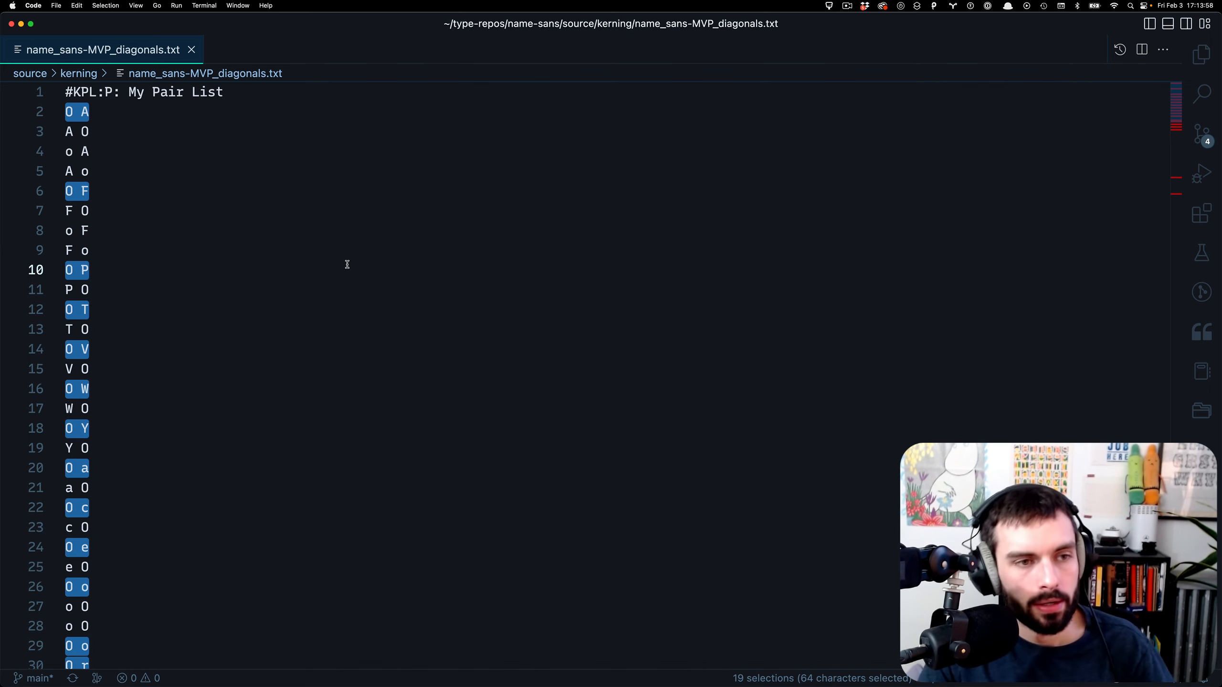
pyautogui.scroll(-6, 221, 344)
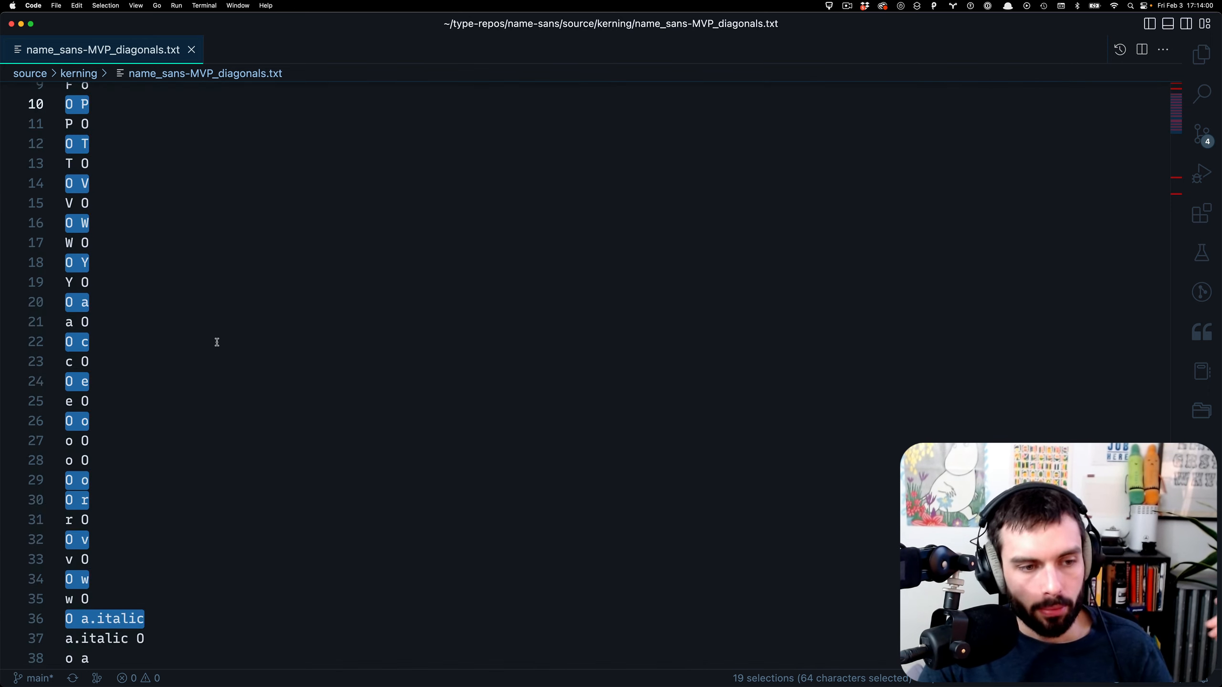
pyautogui.click(177, 425)
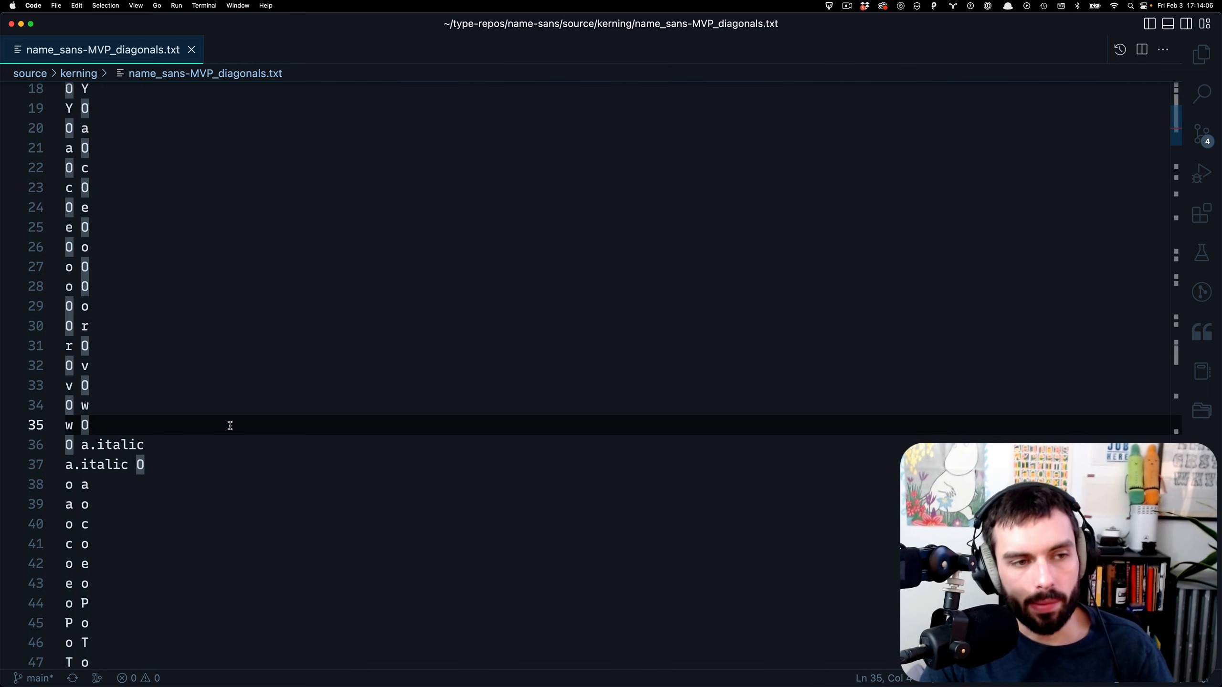
pyautogui.hotkey('ctrl', 'Right')
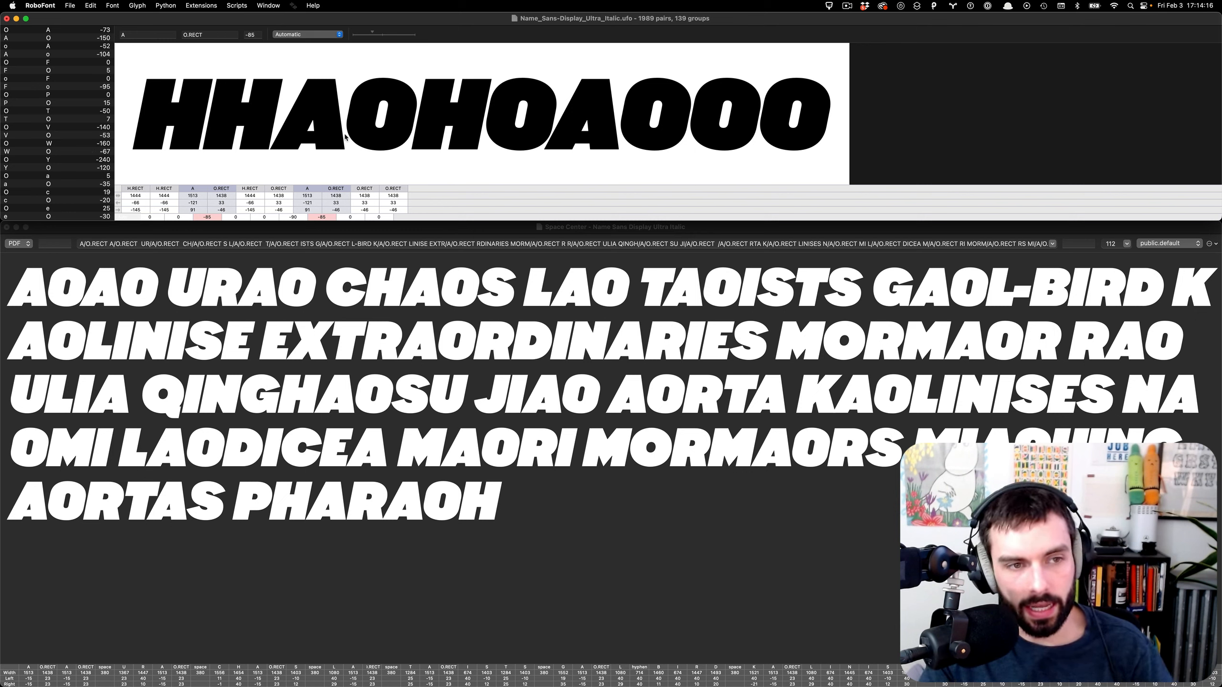
# - Select the A O pair in Metrics Machine and nudge its kerning from -150 to -152
pyautogui.click(43, 31)
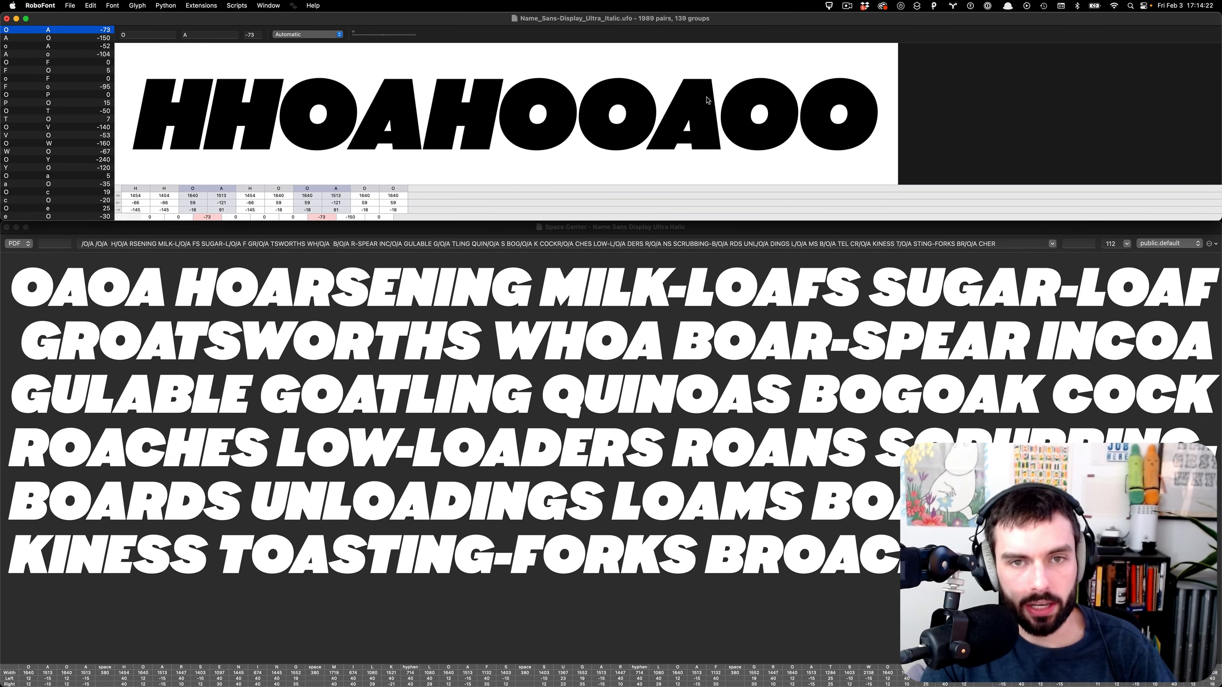
pyautogui.click(17, 39)
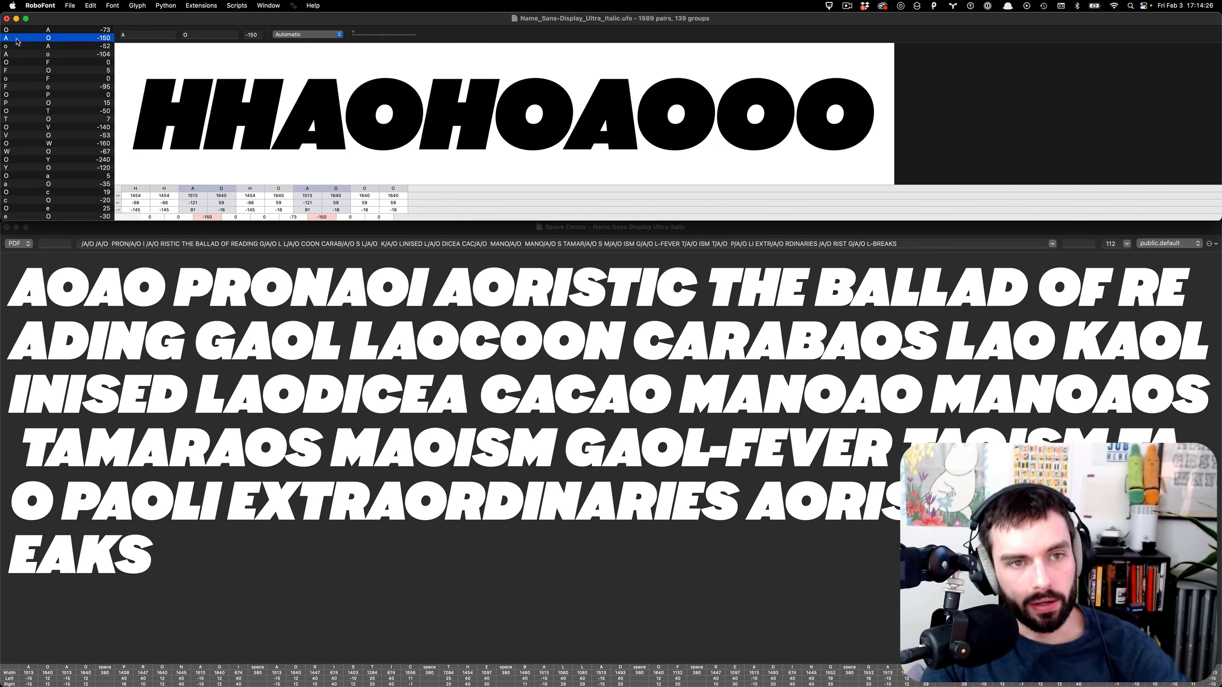
pyautogui.click(338, 106)
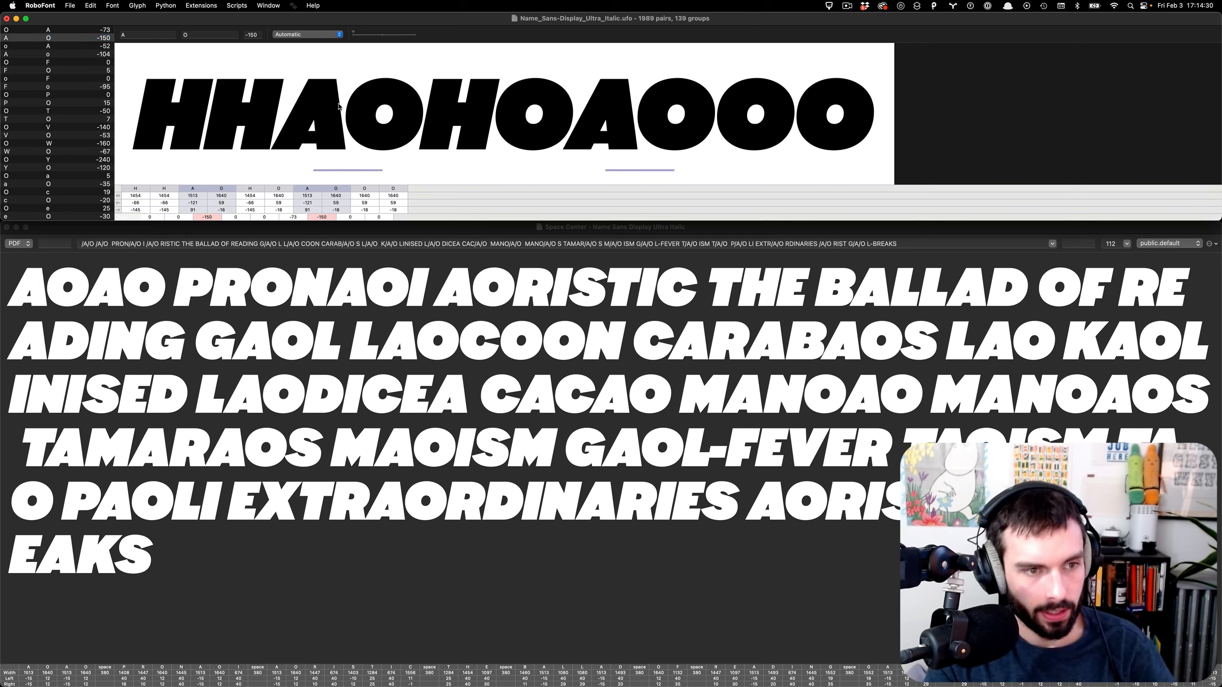
pyautogui.press('Left')
pyautogui.press('Left')
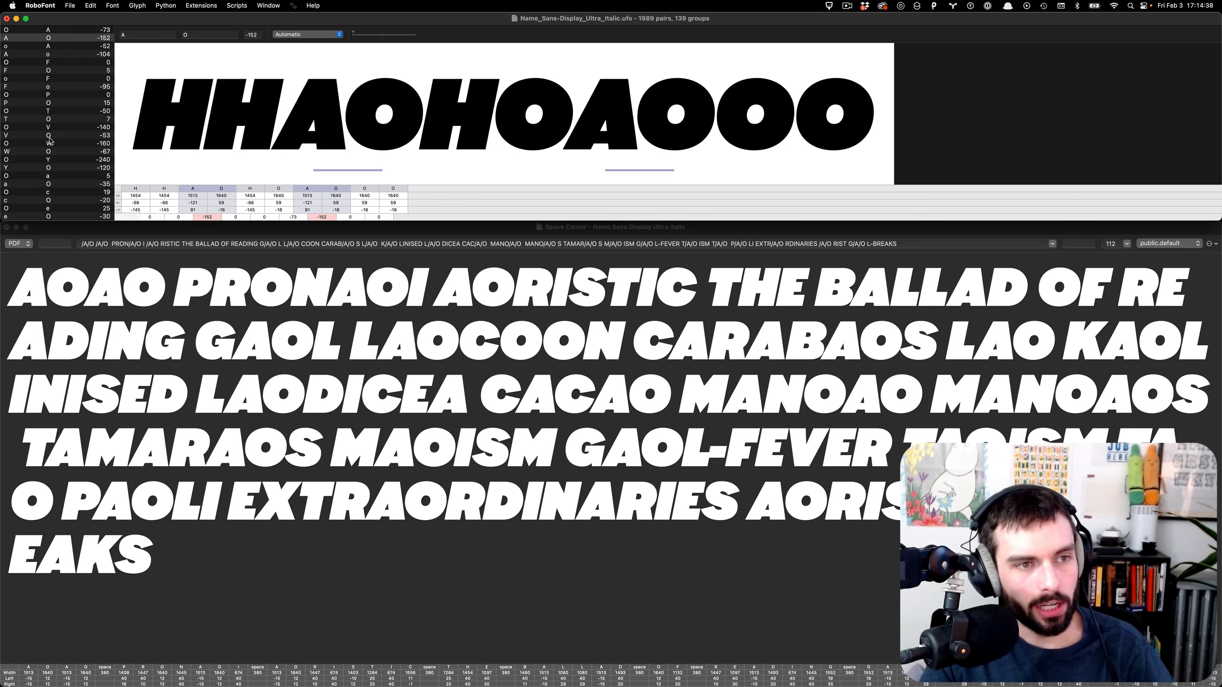
pyautogui.scroll(-3, 53, 142)
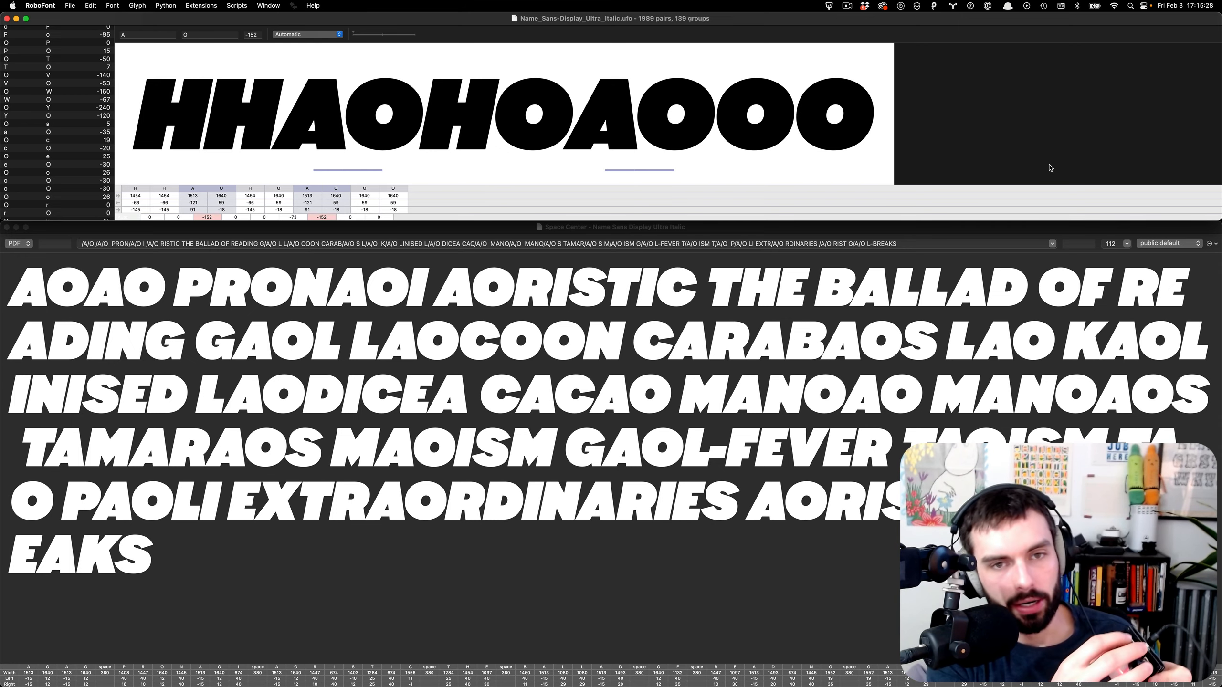
# - Dial the A/O kerning through -32, 28, -82, -102, -114 and -120, back toward -150
pyautogui.press('Right')
pyautogui.press('Right')
pyautogui.press('Right')
pyautogui.press('Right')
pyautogui.press('Right')
pyautogui.press('Right')
pyautogui.press('Right')
pyautogui.press('Right')
pyautogui.press('Right')
pyautogui.press('Right')
pyautogui.press('Right')
pyautogui.press('Right')
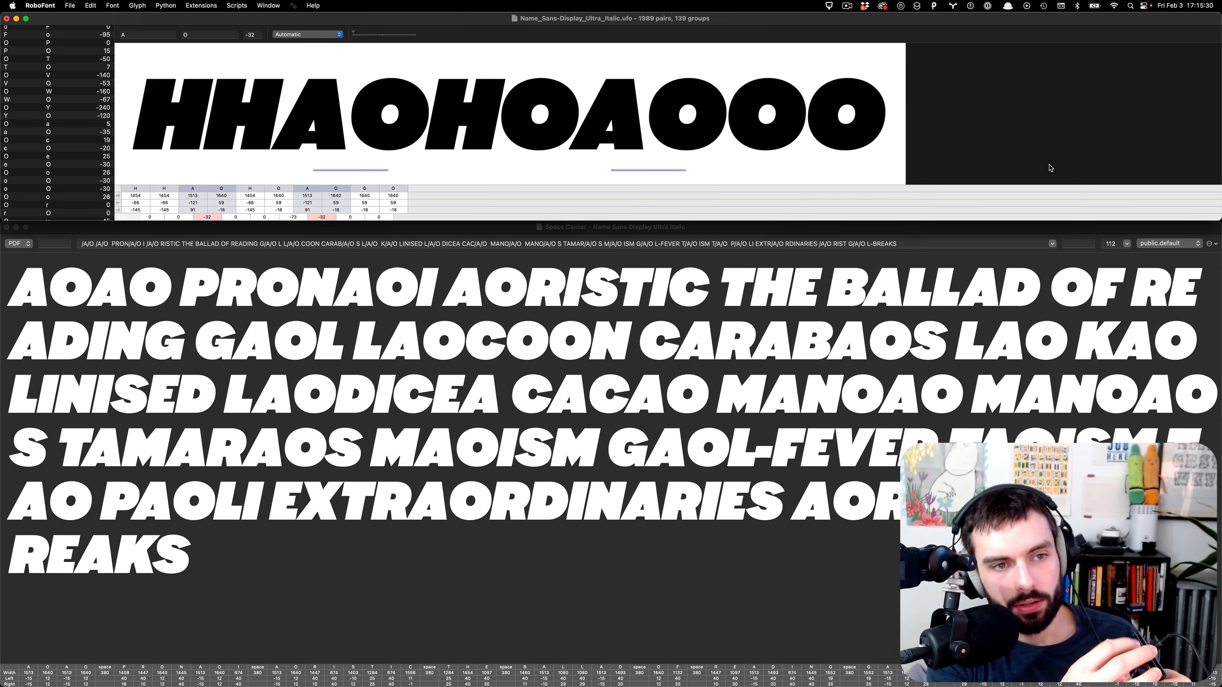
pyautogui.press('Right')
pyautogui.press('Right')
pyautogui.press('Right')
pyautogui.press('Right')
pyautogui.press('Right')
pyautogui.press('Right')
pyautogui.press('Left')
pyautogui.press('Left')
pyautogui.press('Left')
pyautogui.press('Left')
pyautogui.press('Left')
pyautogui.press('Left')
pyautogui.press('Left')
pyautogui.press('Left')
pyautogui.press('Left')
pyautogui.press('Left')
pyautogui.press('Left')
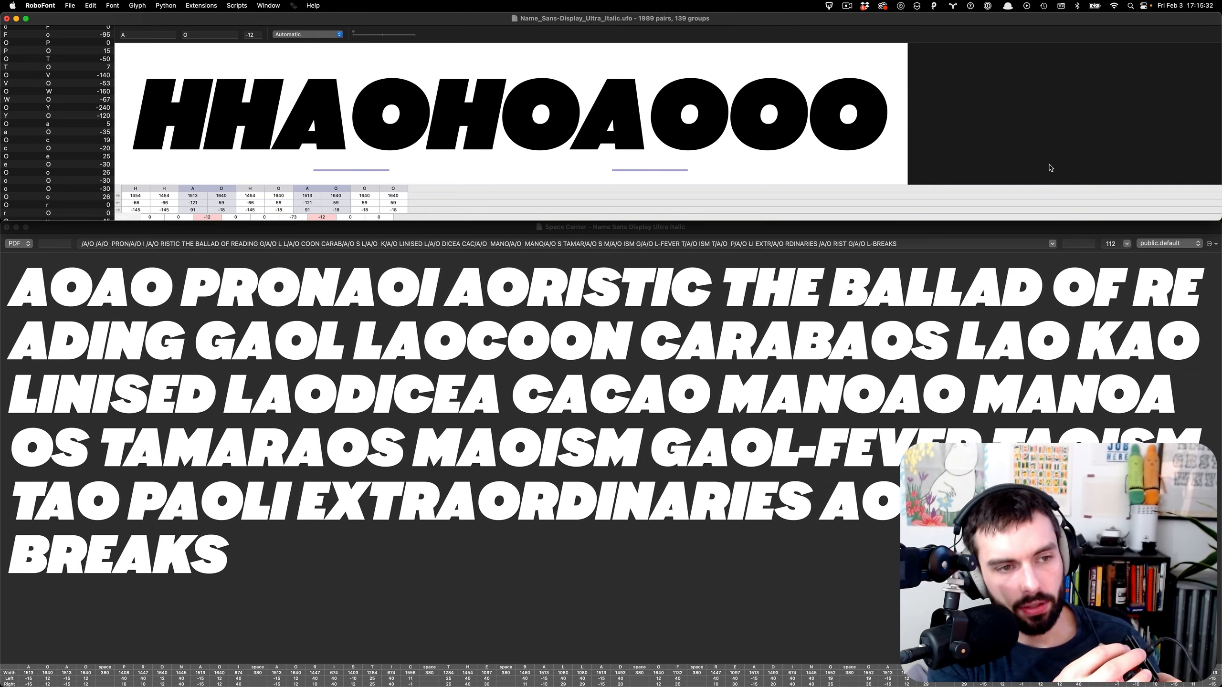
pyautogui.press('Left')
pyautogui.press('Left')
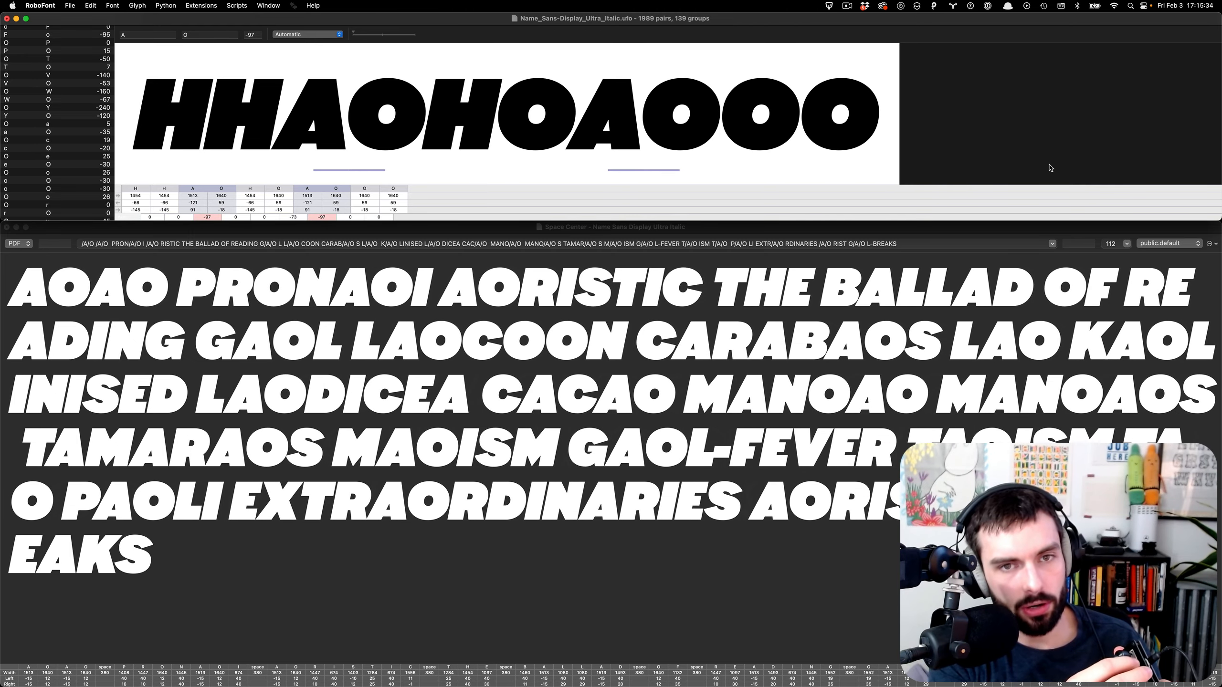
pyautogui.hotkey('alt', 'Left')
pyautogui.hotkey('alt', 'Left')
pyautogui.hotkey('alt', 'Left')
pyautogui.hotkey('alt', 'Left')
pyautogui.hotkey('alt', 'Left')
pyautogui.hotkey('alt', 'Left')
pyautogui.hotkey('alt', 'Left')
pyautogui.hotkey('alt', 'Left')
pyautogui.hotkey('alt', 'Left')
pyautogui.hotkey('alt', 'Left')
pyautogui.hotkey('alt', 'Left')
pyautogui.hotkey('alt', 'Left')
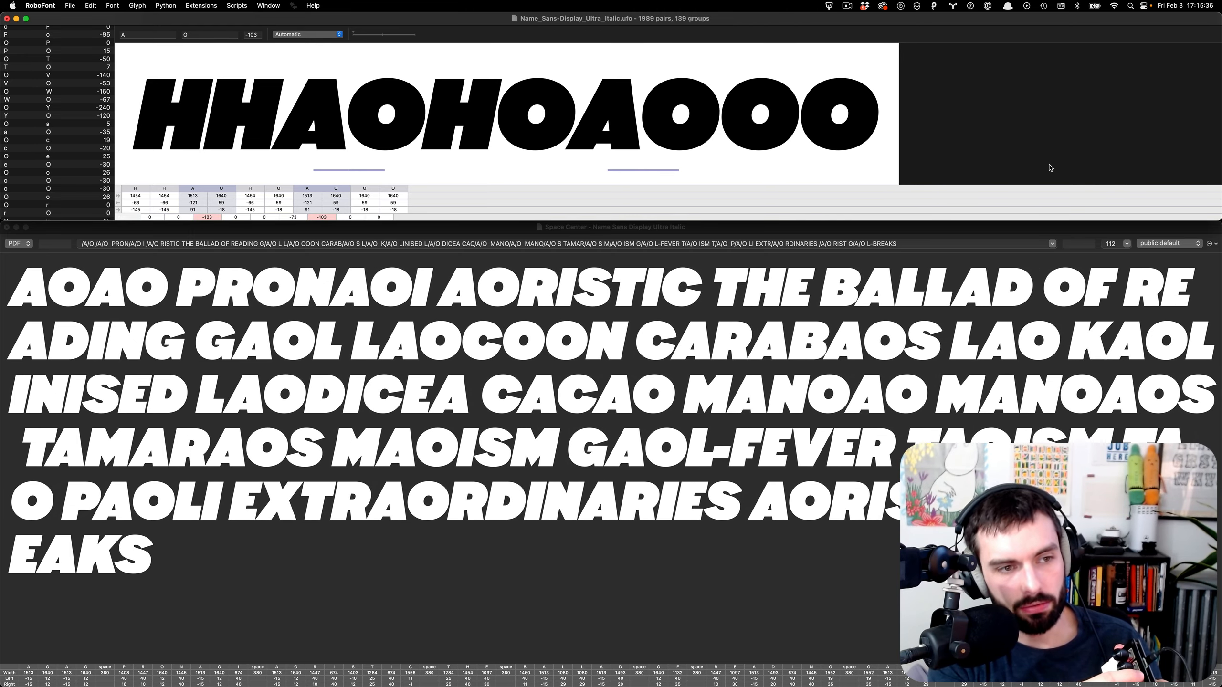
pyautogui.hotkey('alt', 'Right')
pyautogui.hotkey('alt', 'Right')
pyautogui.hotkey('alt', 'Right')
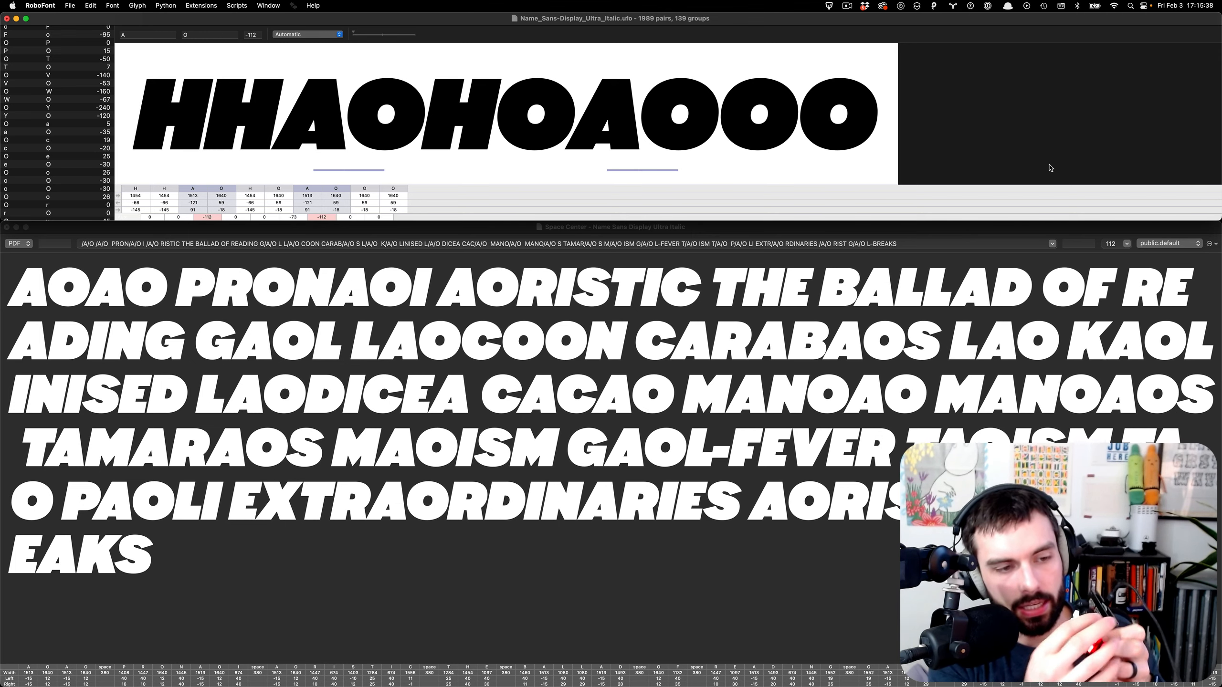
pyautogui.hotkey('alt', 'Left')
pyautogui.hotkey('alt', 'Left')
pyautogui.hotkey('alt', 'Left')
pyautogui.hotkey('alt', 'Left')
pyautogui.hotkey('alt', 'Left')
pyautogui.hotkey('alt', 'Left')
pyautogui.hotkey('alt', 'Left')
pyautogui.hotkey('alt', 'Left')
pyautogui.hotkey('alt', 'Left')
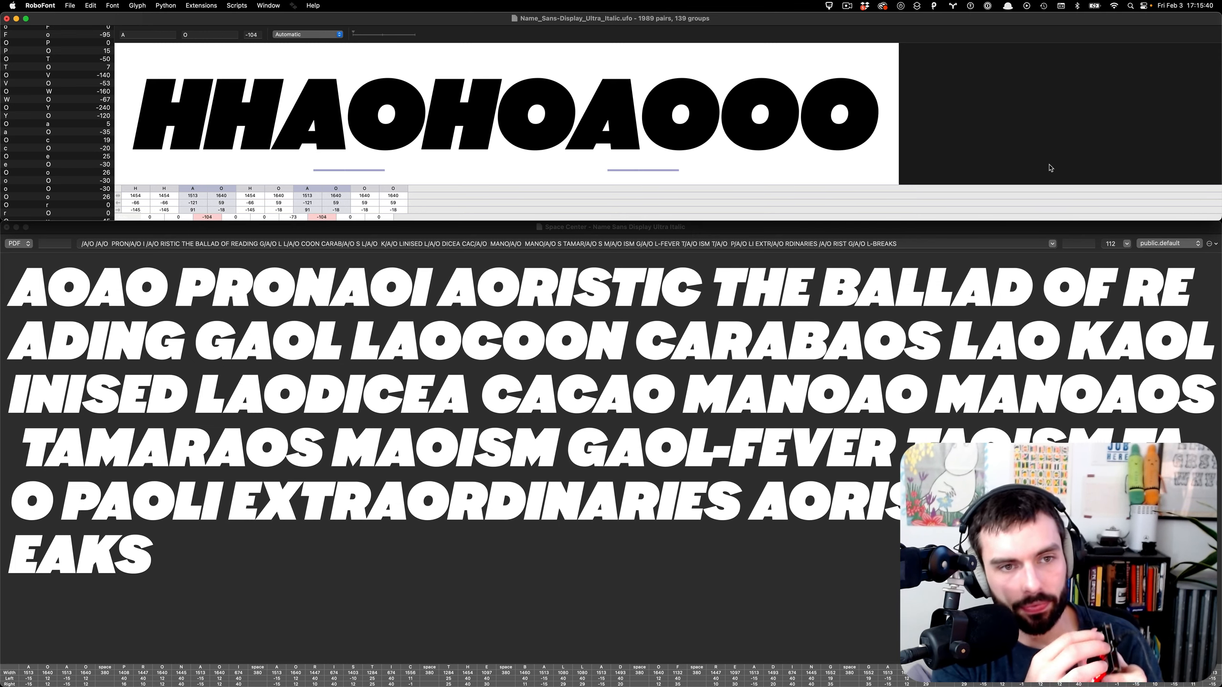
pyautogui.press('Left')
pyautogui.press('Left')
pyautogui.press('Left')
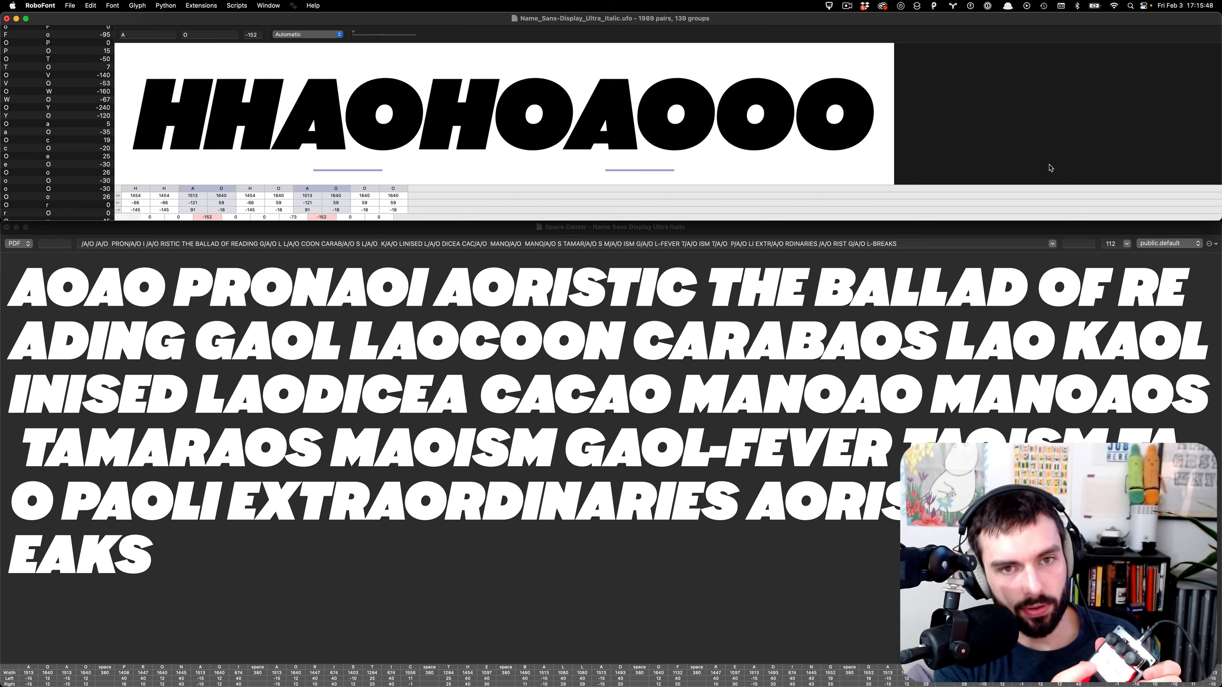
# - Flip between the A/O pair and the O/A pair at -73, then move on to O/F
pyautogui.press('Up')
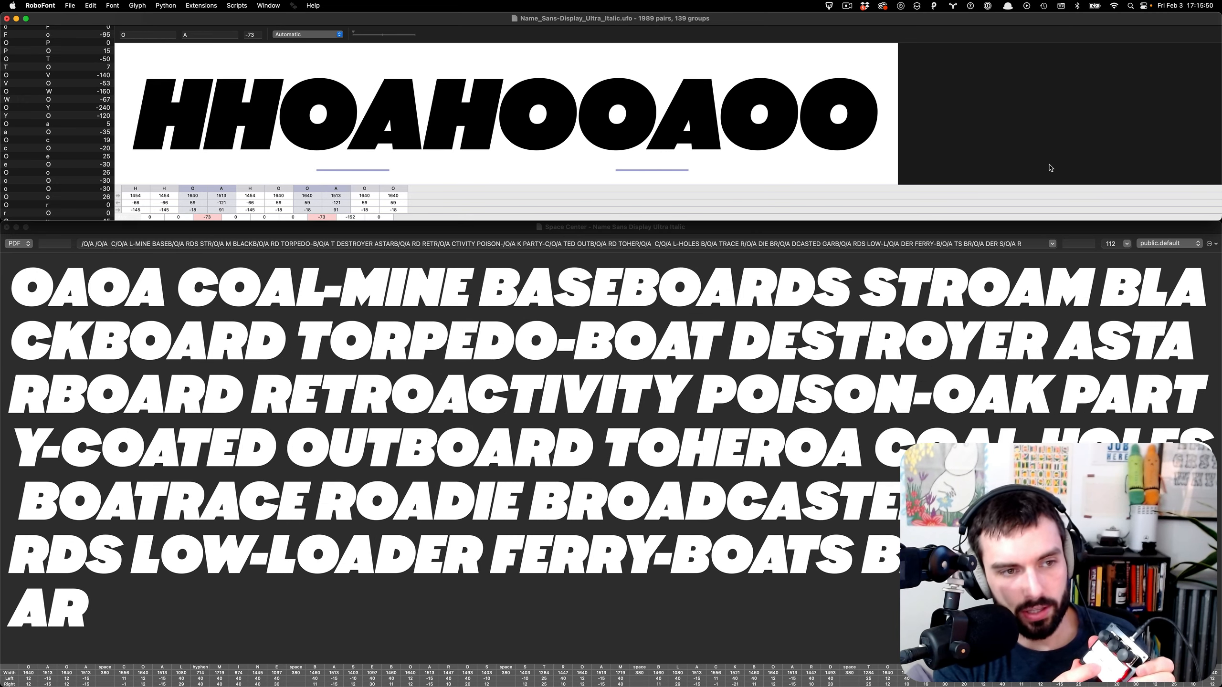
pyautogui.press('Down')
pyautogui.press('Up')
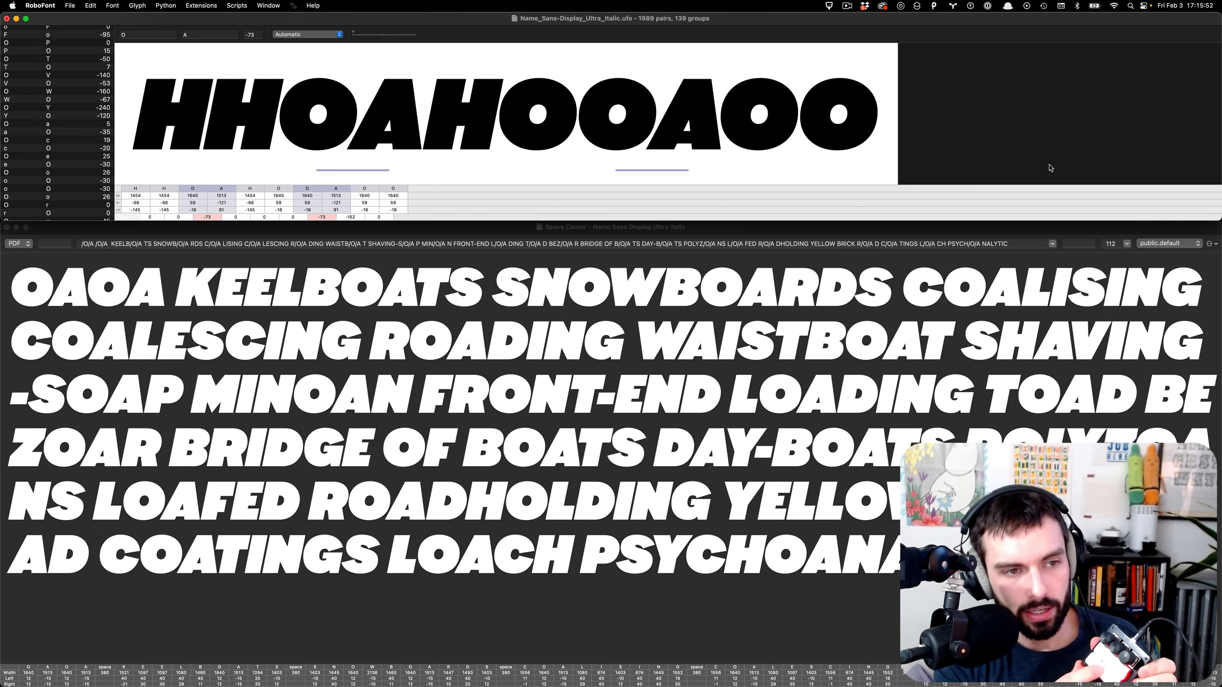
pyautogui.press('Down')
pyautogui.press('Up')
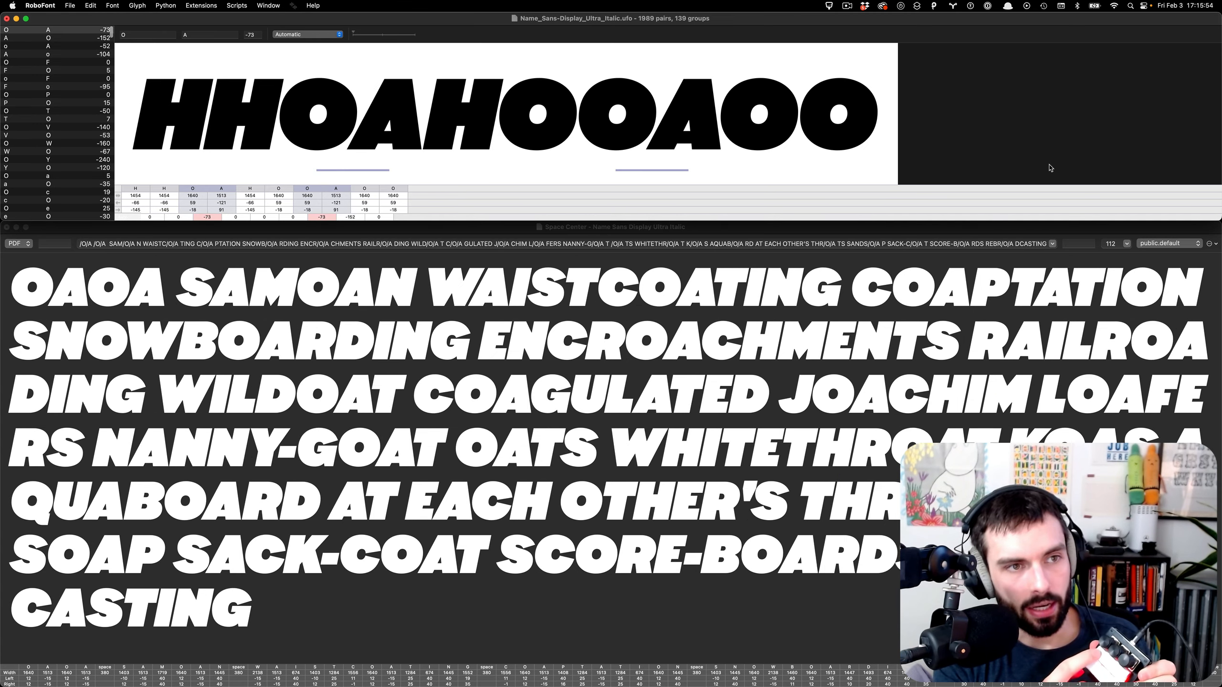
pyautogui.press('Down')
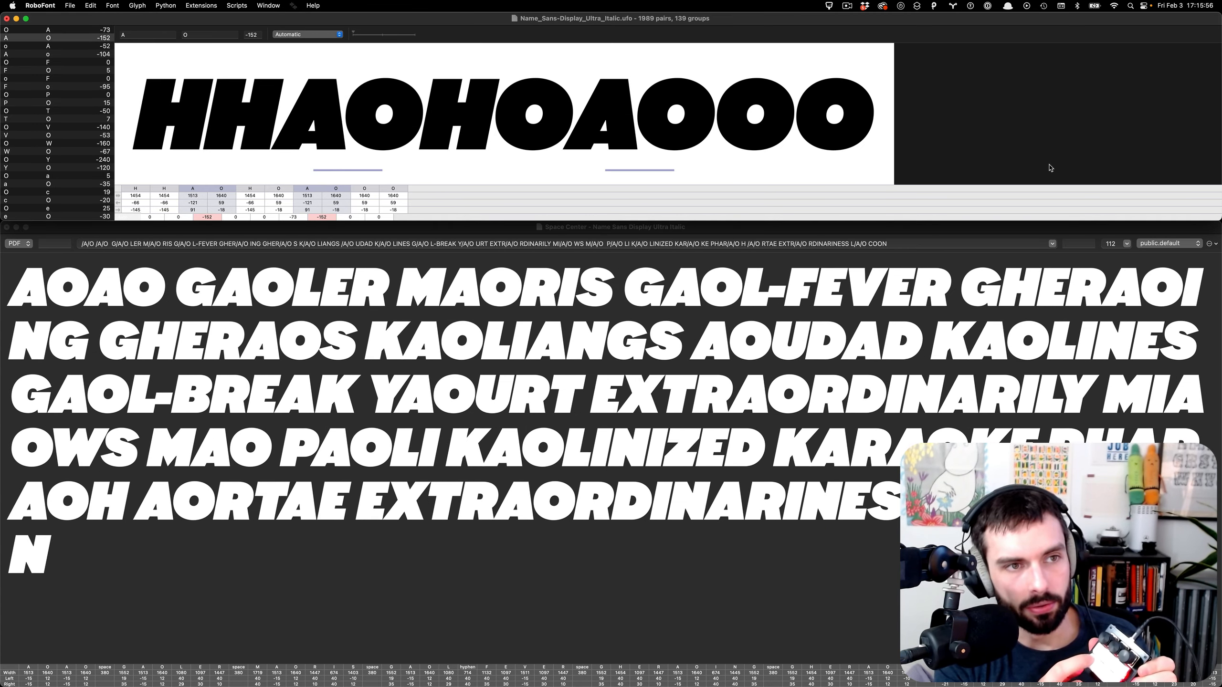
pyautogui.press('Down')
pyautogui.press('Down')
pyautogui.press('Down')
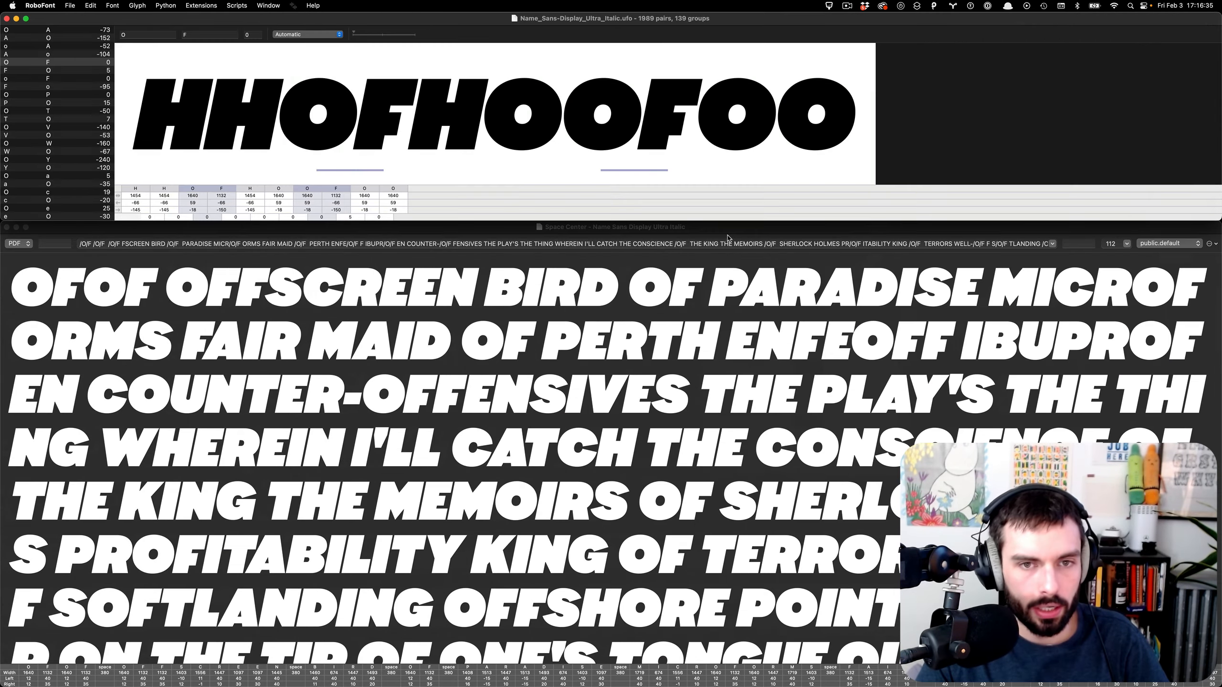
# - Bring up keymap.c in VS Code and hide the Explorer and Output panel
pyautogui.hotkey('ctrl', 'Left')
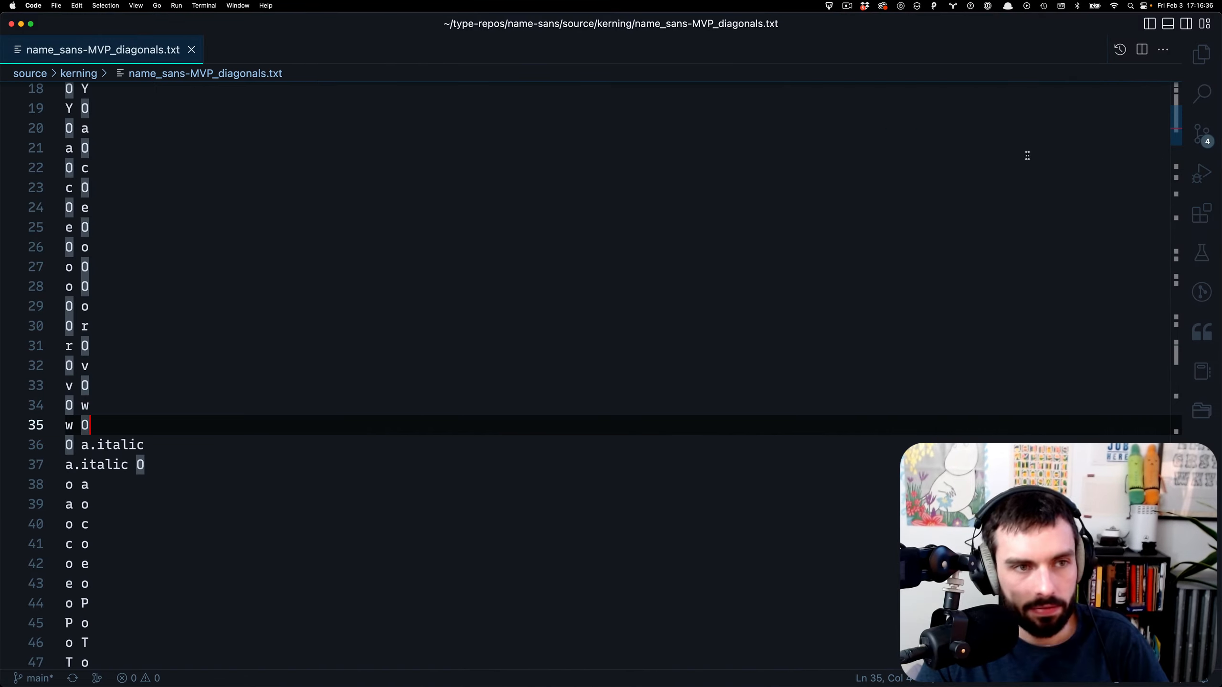
pyautogui.hotkey('ctrl', 'Left')
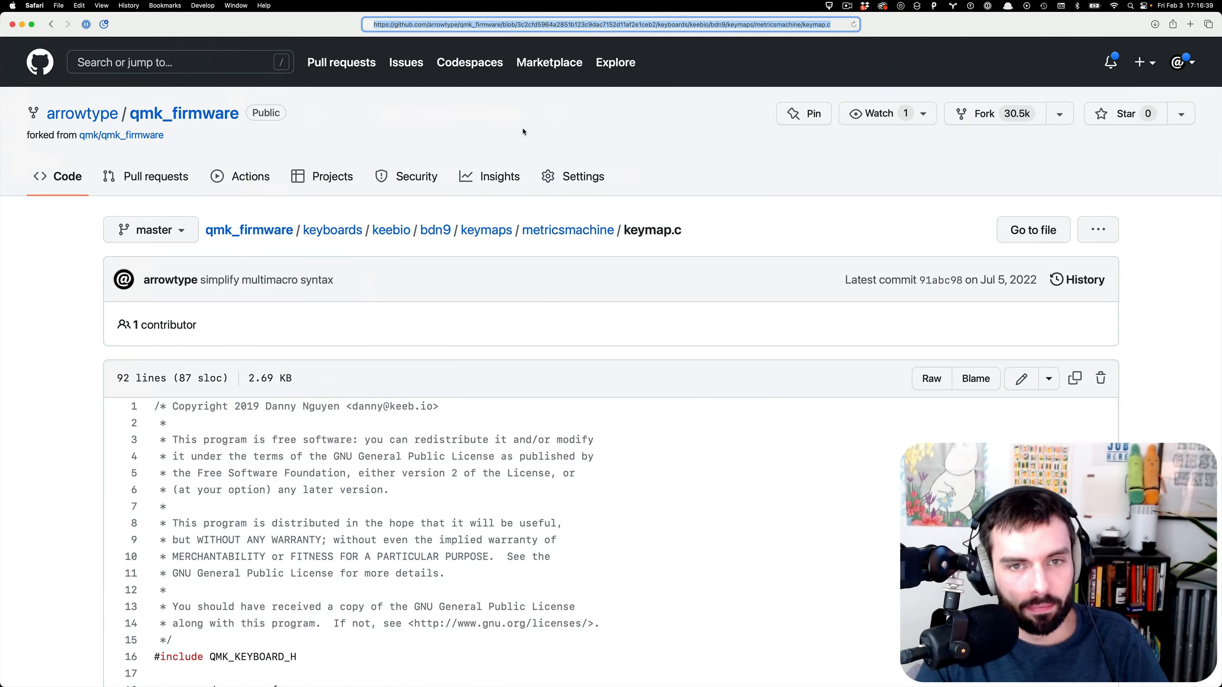
pyautogui.hotkey('ctrl', 'Left')
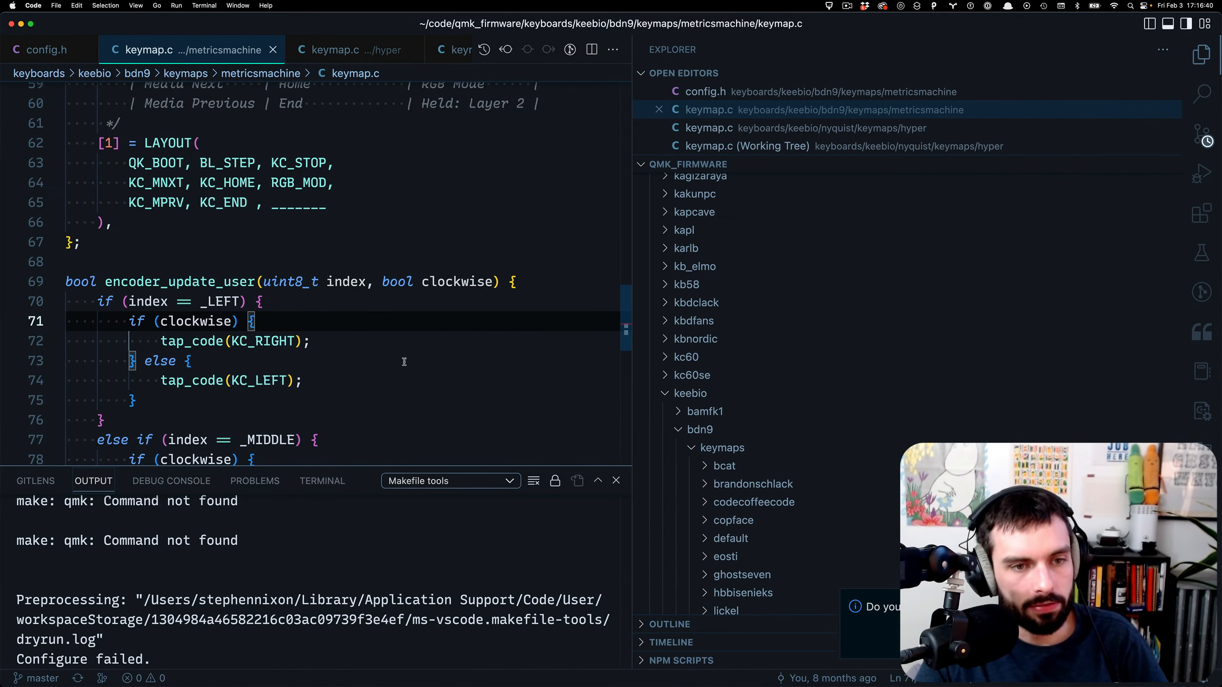
pyautogui.moveTo(632, 454); pyautogui.dragTo(1164, 459)
pyautogui.press('super+j')
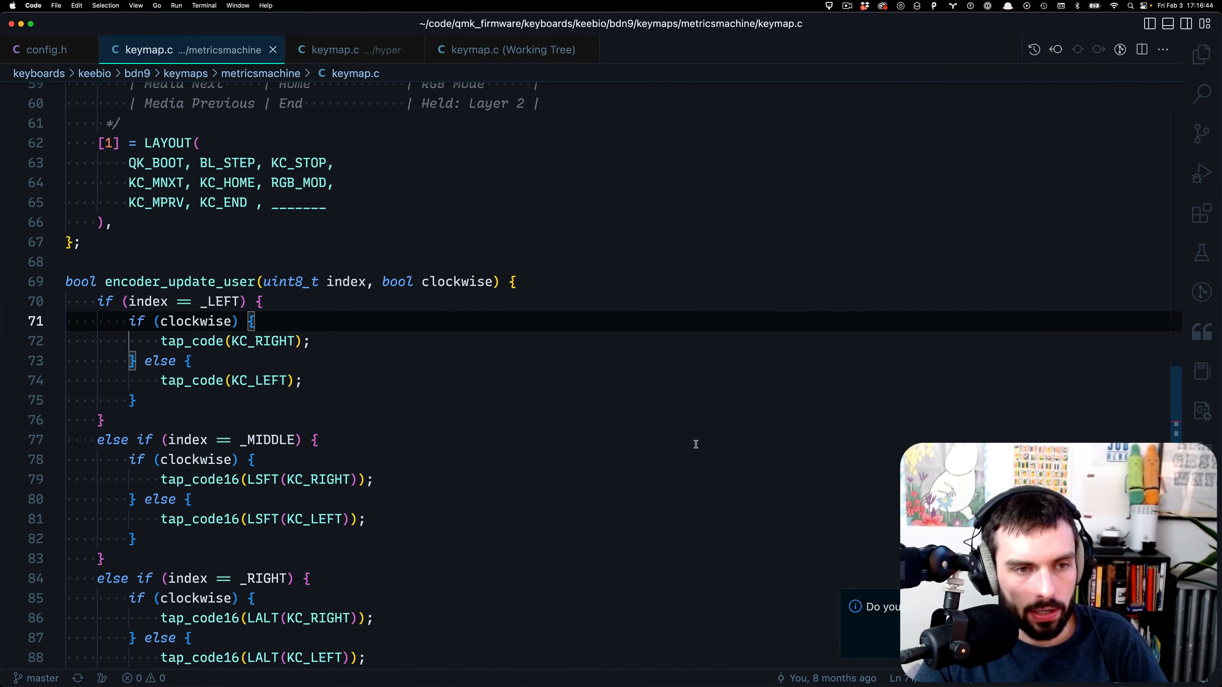
# - Scroll through the encoder code, then view the GitHub copy of keymap.c in Safari
pyautogui.scroll(15, 690, 439)
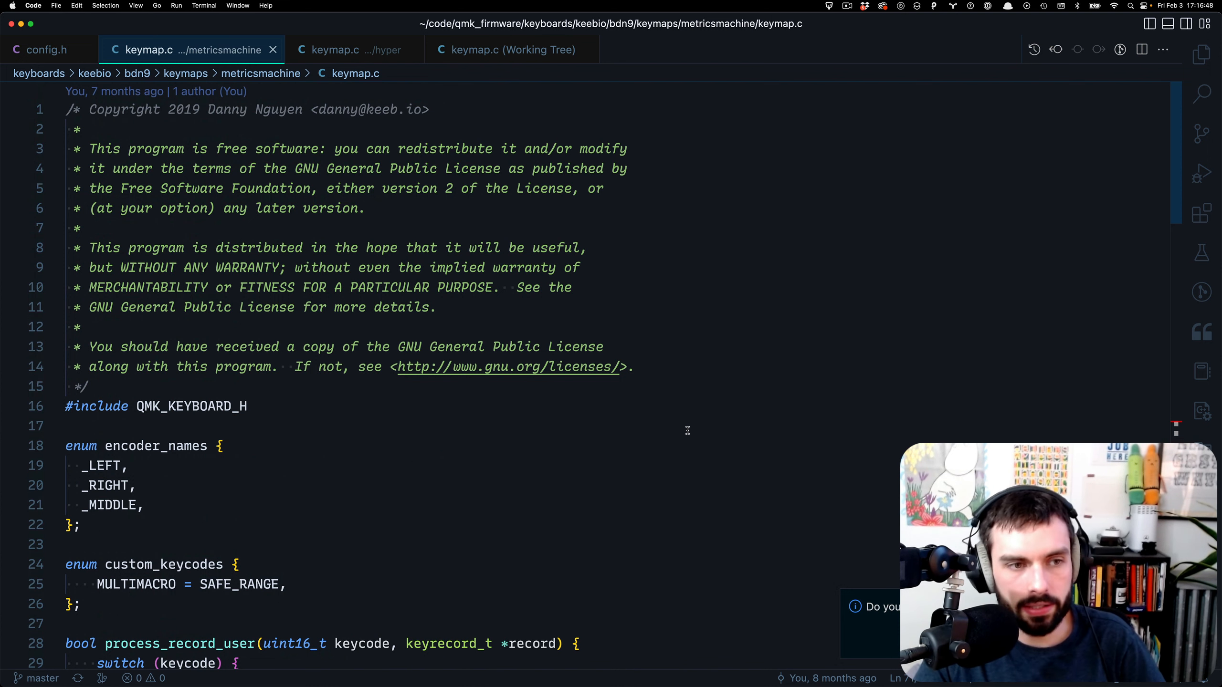
pyautogui.scroll(-8, 667, 416)
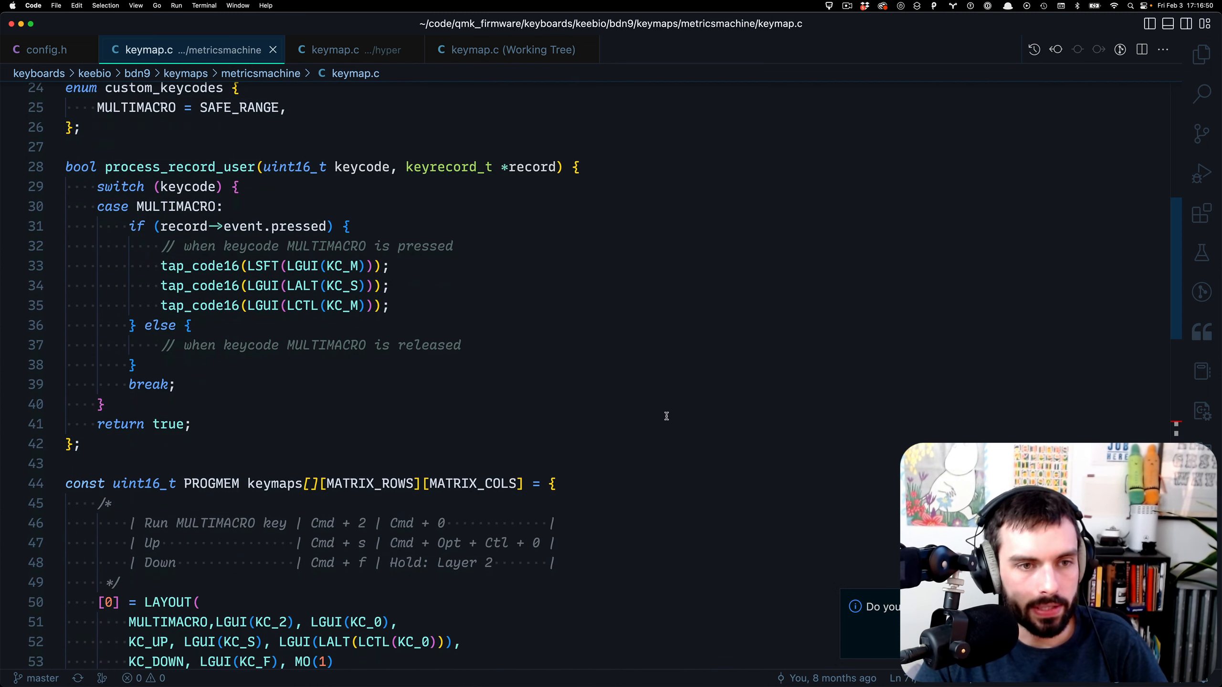
pyautogui.scroll(-11, 435, 276)
pyautogui.hotkey('ctrl', 'Right')
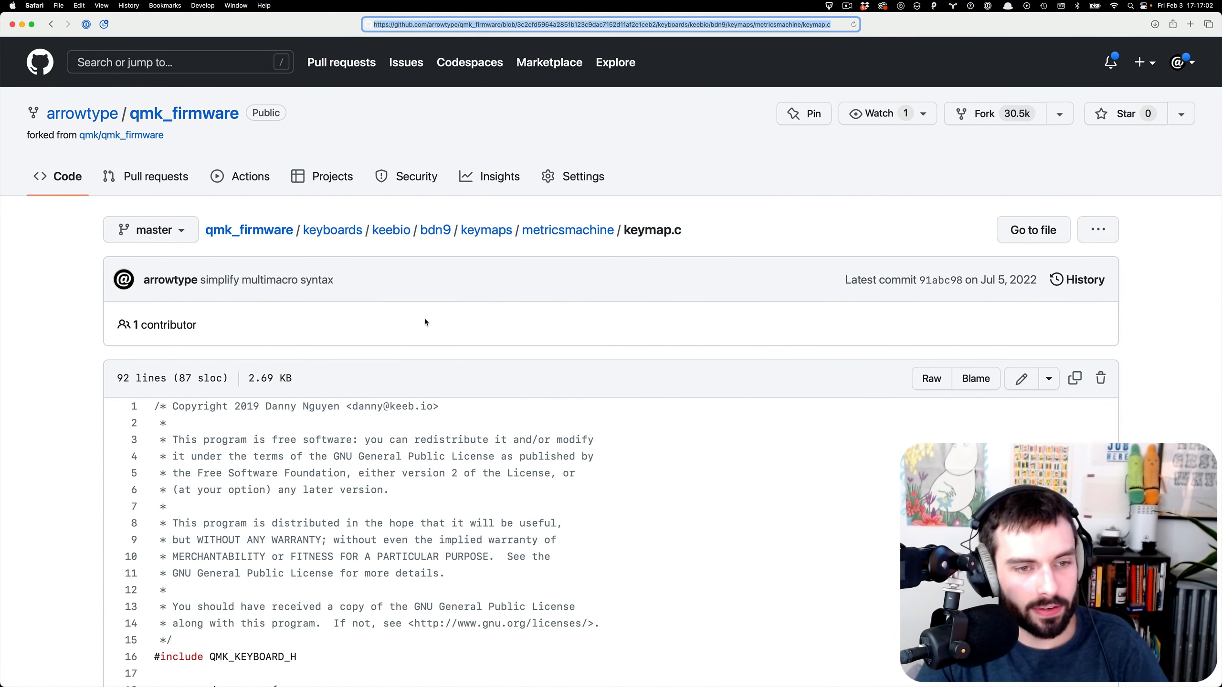
# - Read through the metricsmachine keymap.c on GitHub, briefly selecting its full file path
pyautogui.scroll(-2, 424, 318)
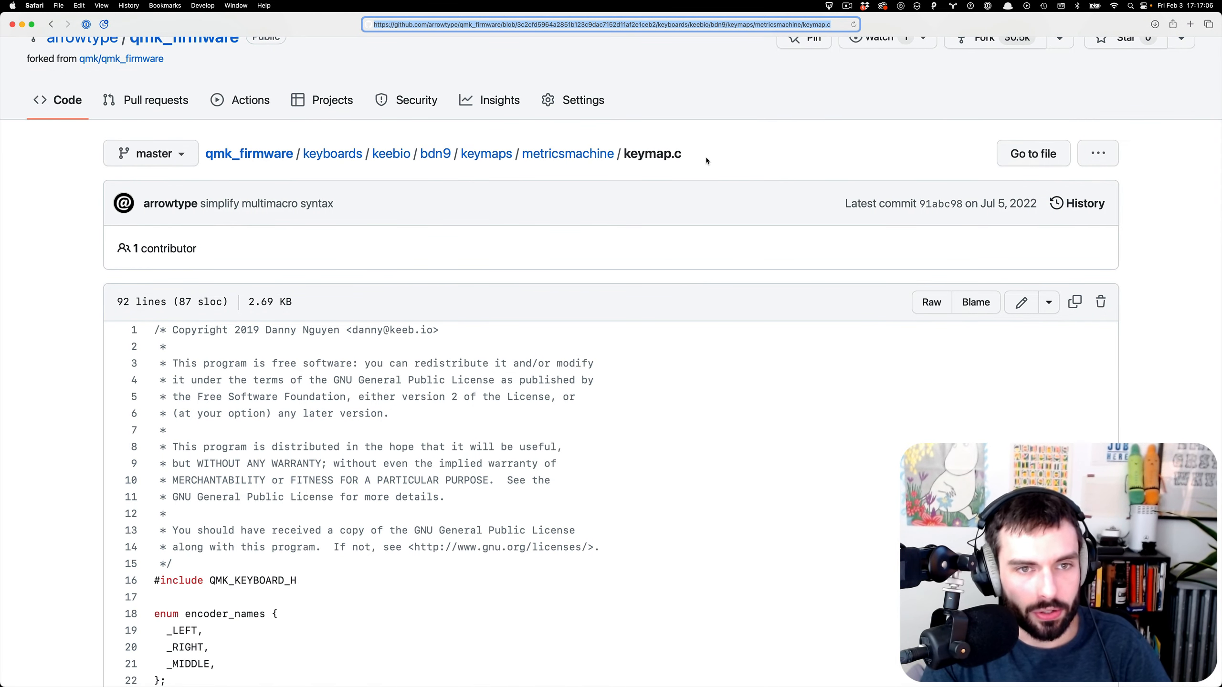
pyautogui.scroll(2, 706, 157)
pyautogui.click(654, 232)
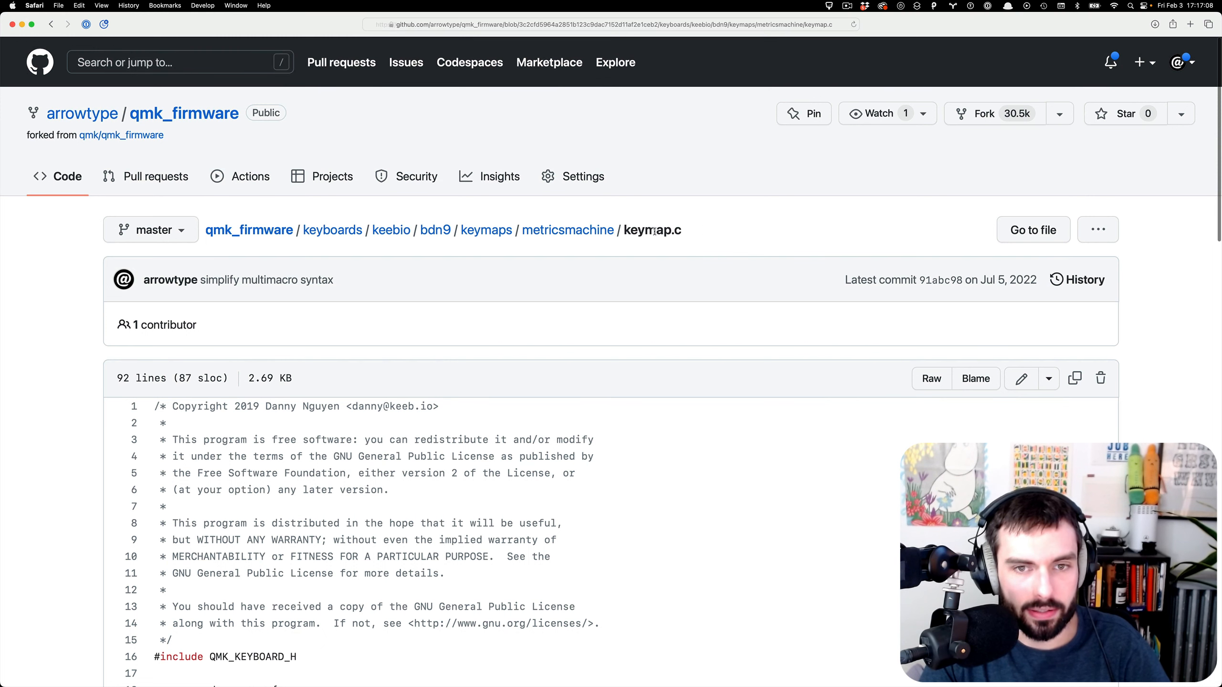
pyautogui.tripleClick(655, 231)
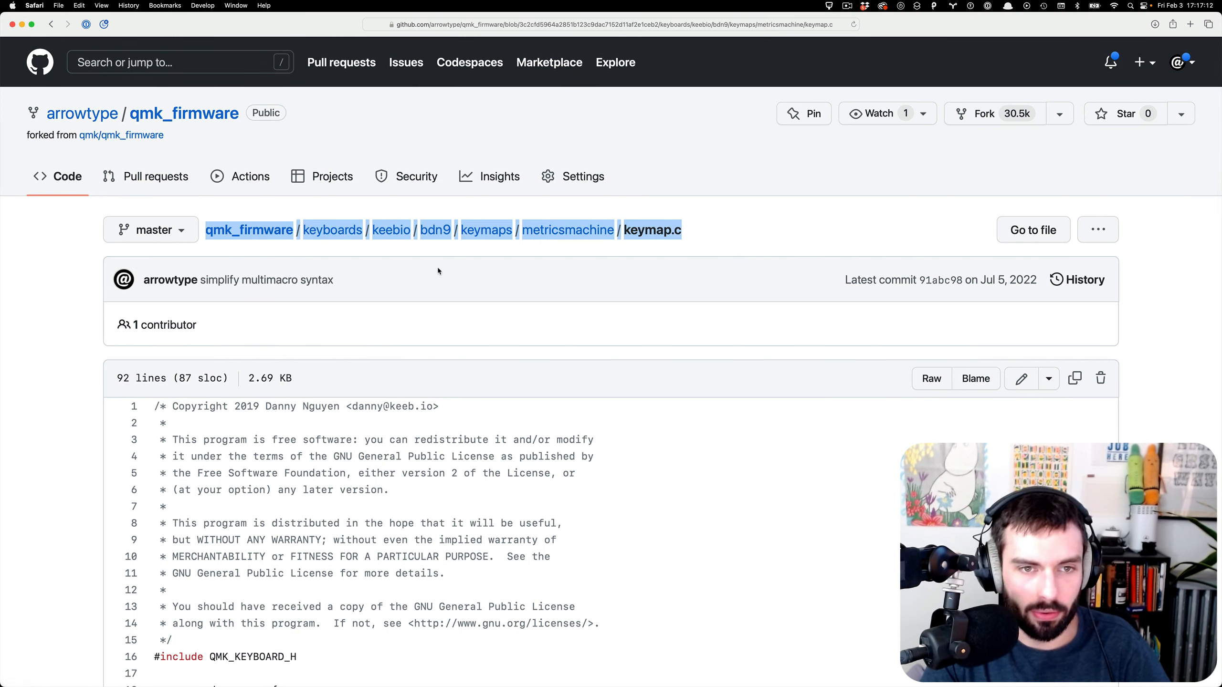
pyautogui.scroll(-1, 544, 344)
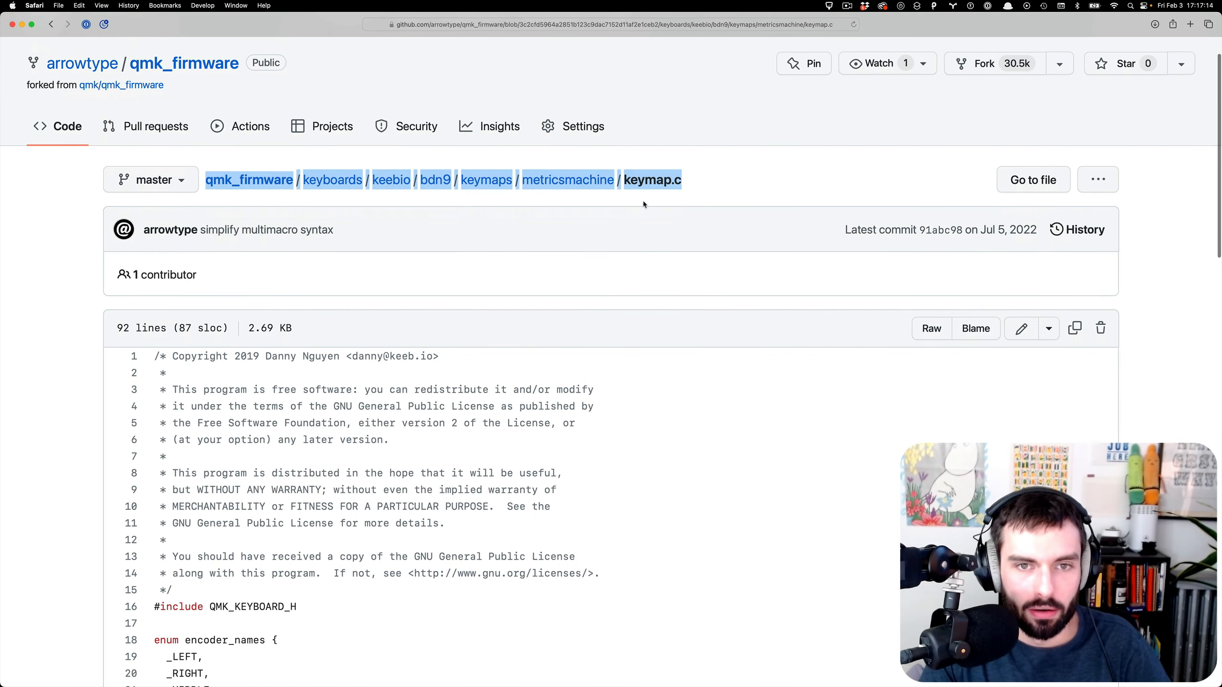
pyautogui.scroll(-5, 674, 205)
pyautogui.scroll(-10, 673, 209)
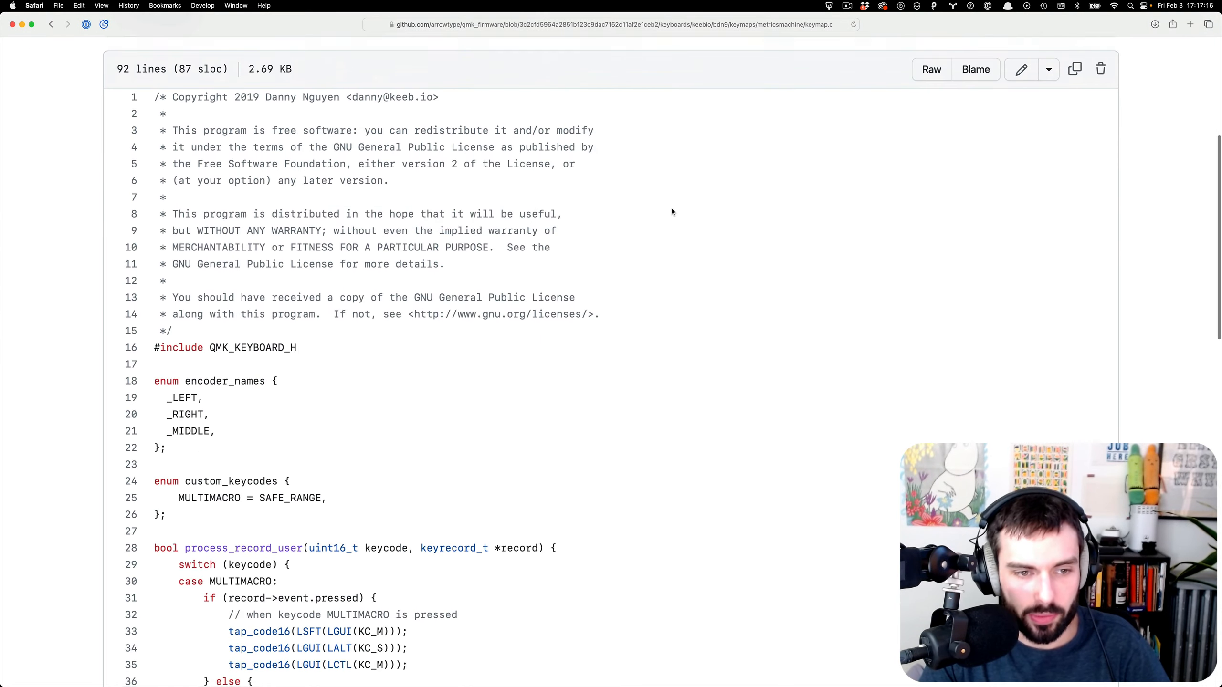
pyautogui.scroll(-7, 673, 318)
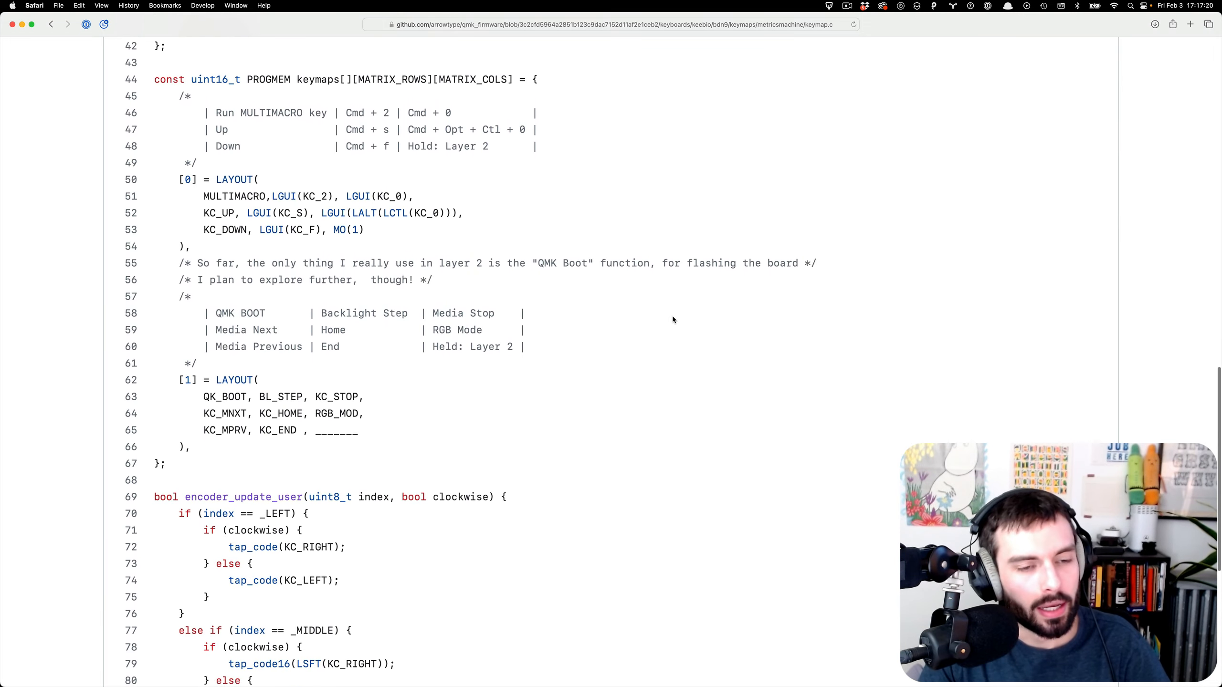
pyautogui.scroll(-8, 672, 319)
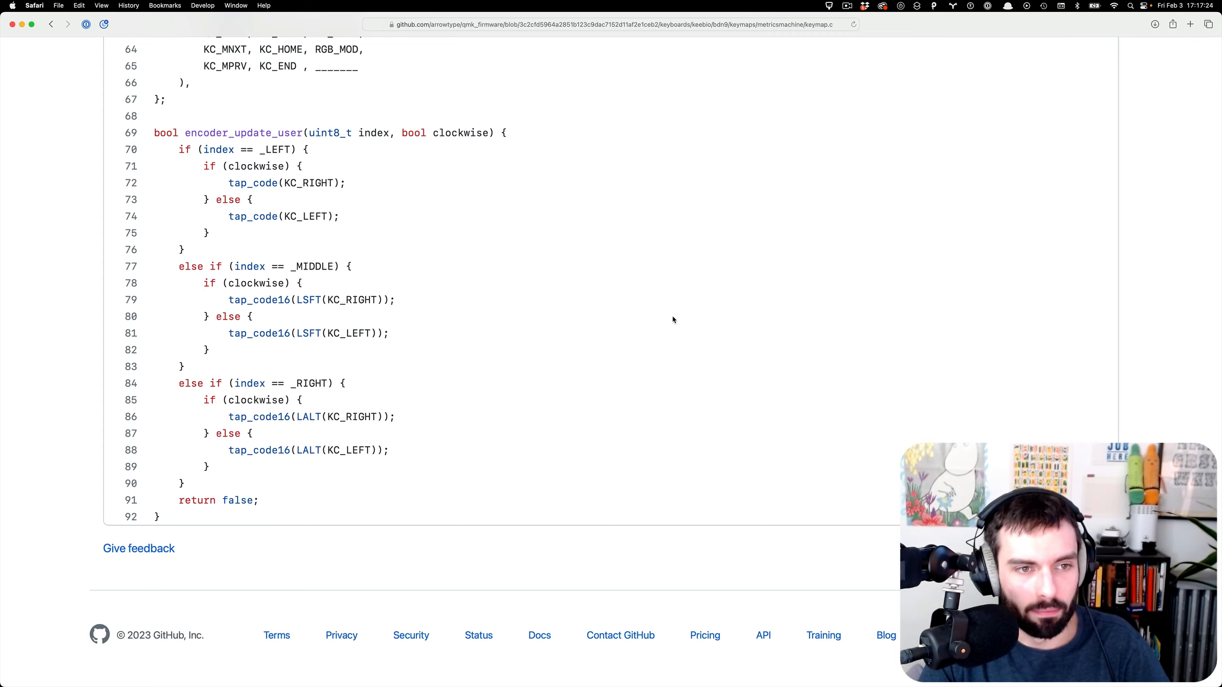
pyautogui.scroll(15, 672, 318)
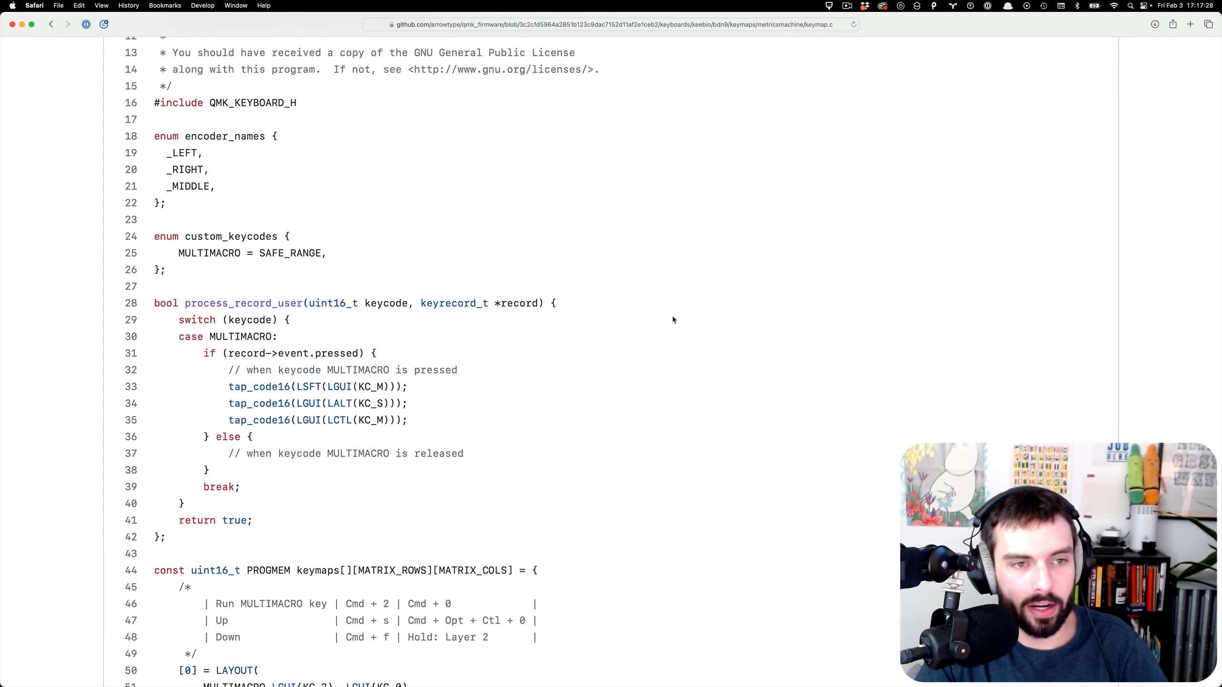
pyautogui.scroll(10, 672, 320)
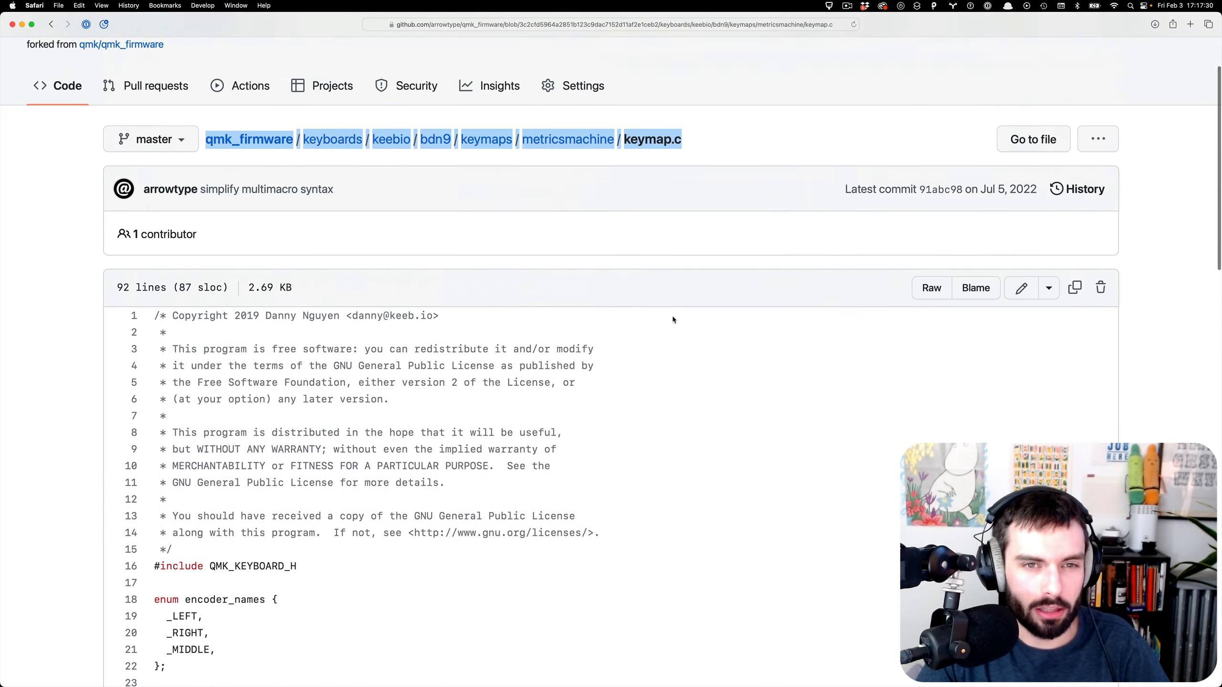
pyautogui.scroll(2, 673, 318)
pyautogui.click(755, 194)
# - Glance at the VS Code workspace, then return to RoboFont's O–F kerning pair
pyautogui.hotkey('ctrl', 'Right')
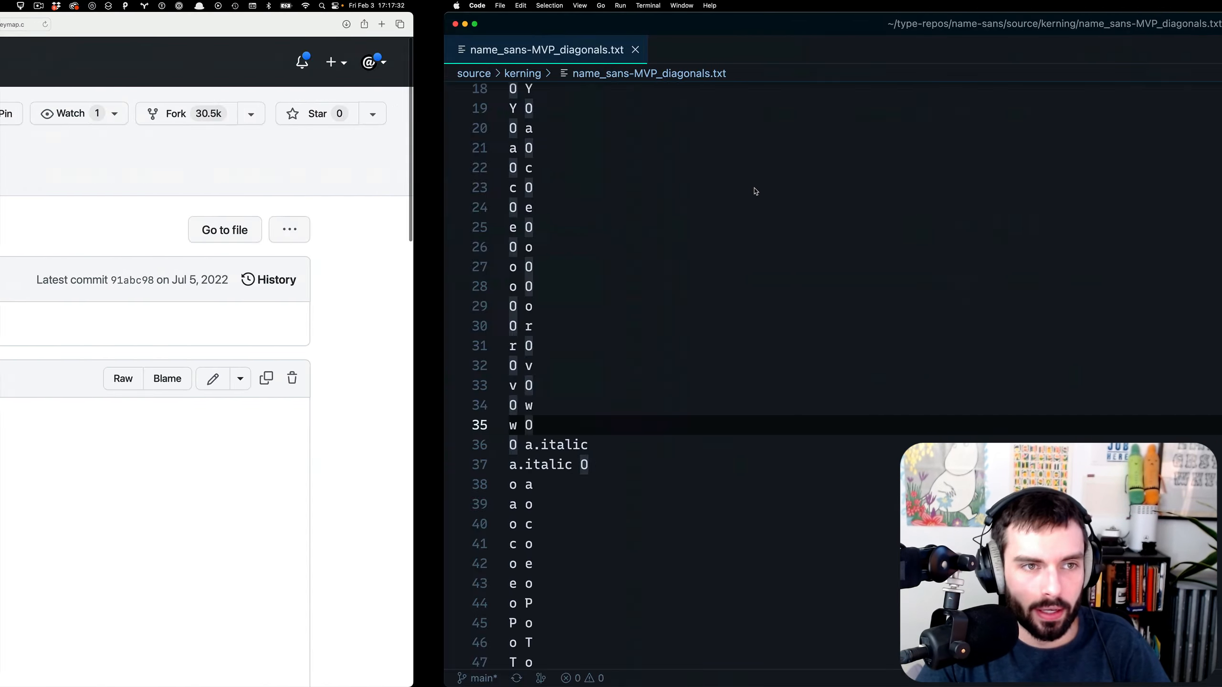
pyautogui.scroll(5, 553, 197)
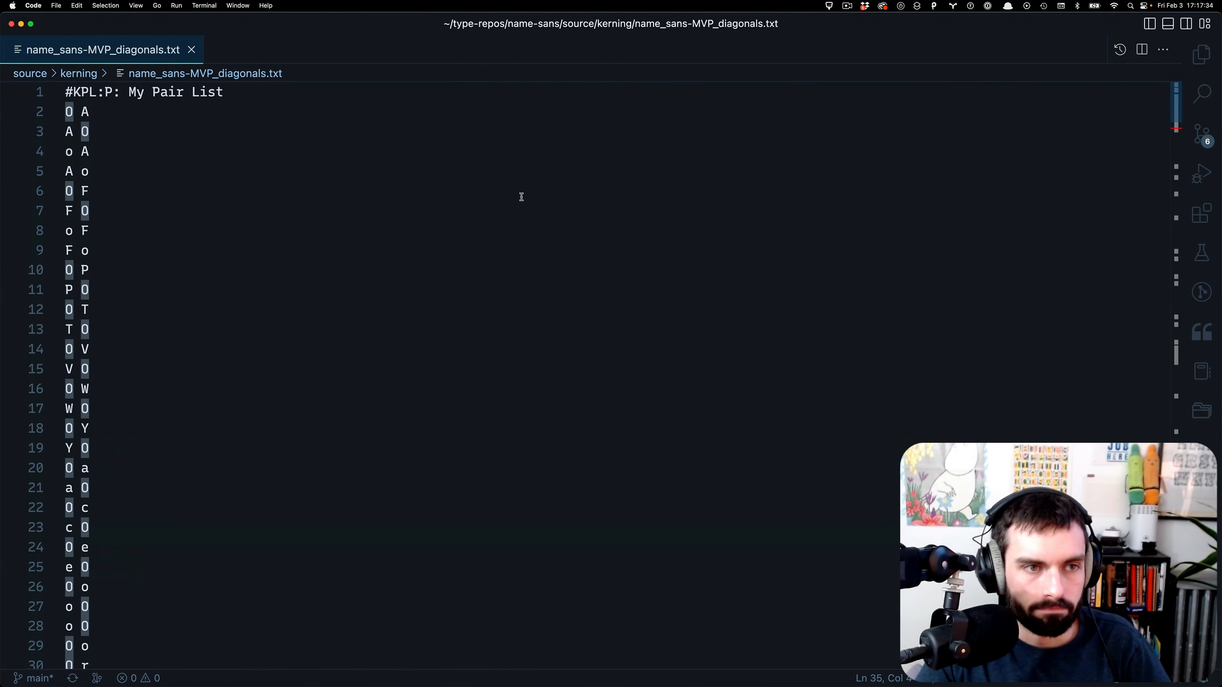
pyautogui.hotkey('ctrl', 'Left')
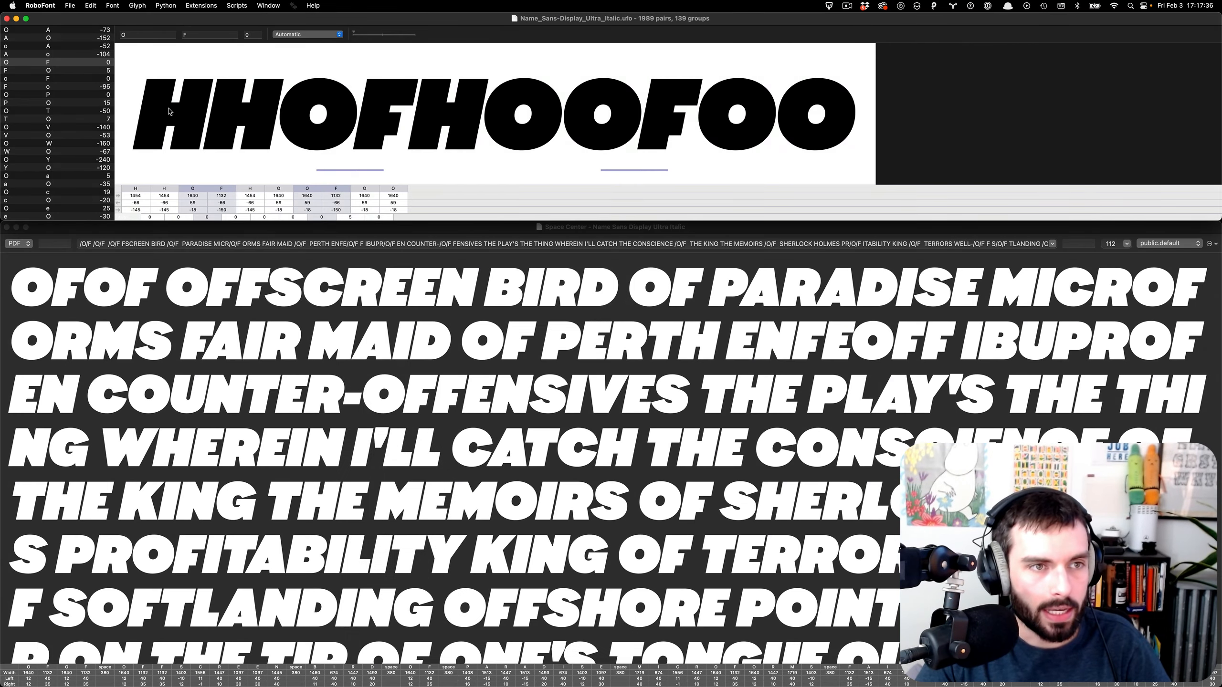
# - Find and select the A / O.RECT pair at -85 in the Metrics Machine pair list
pyautogui.scroll(-4, 72, 150)
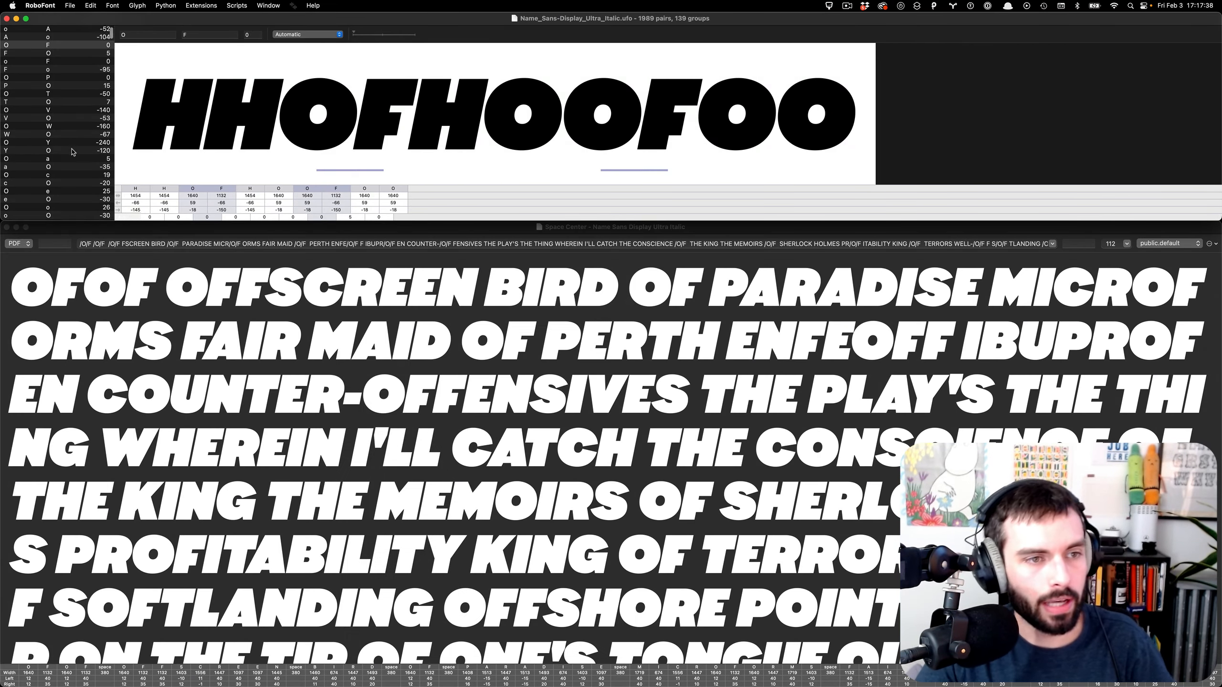
pyautogui.scroll(-3, 72, 150)
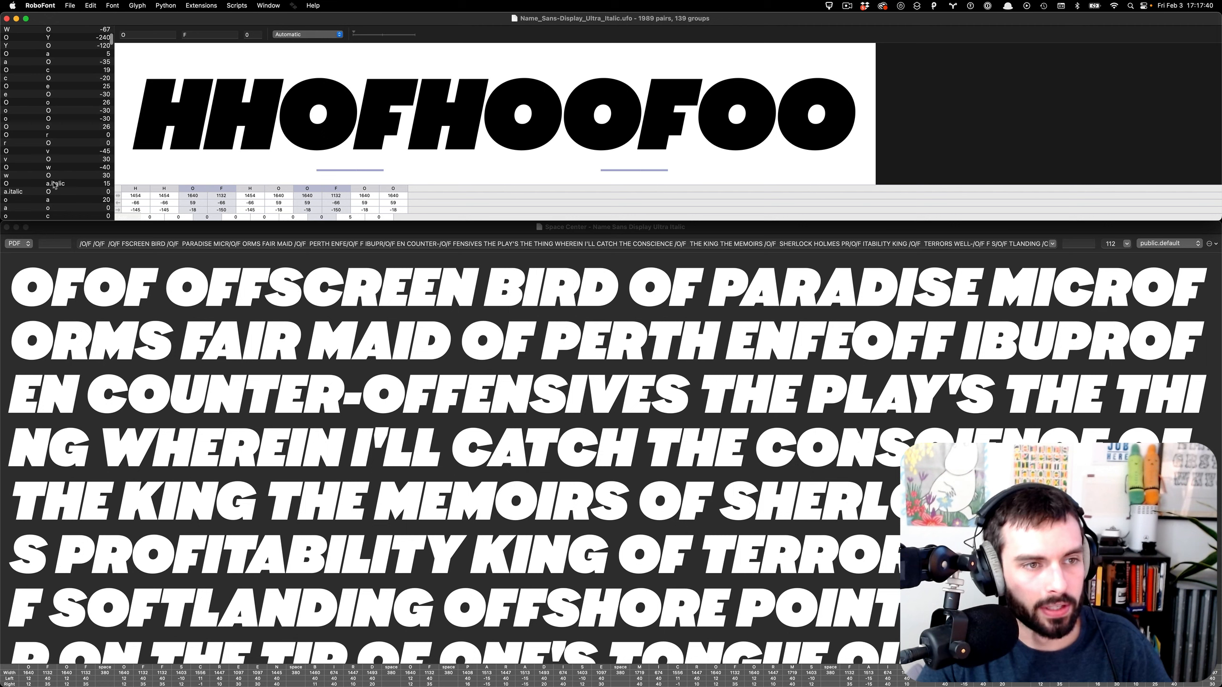
pyautogui.scroll(-2, 54, 184)
pyautogui.scroll(-5, 55, 185)
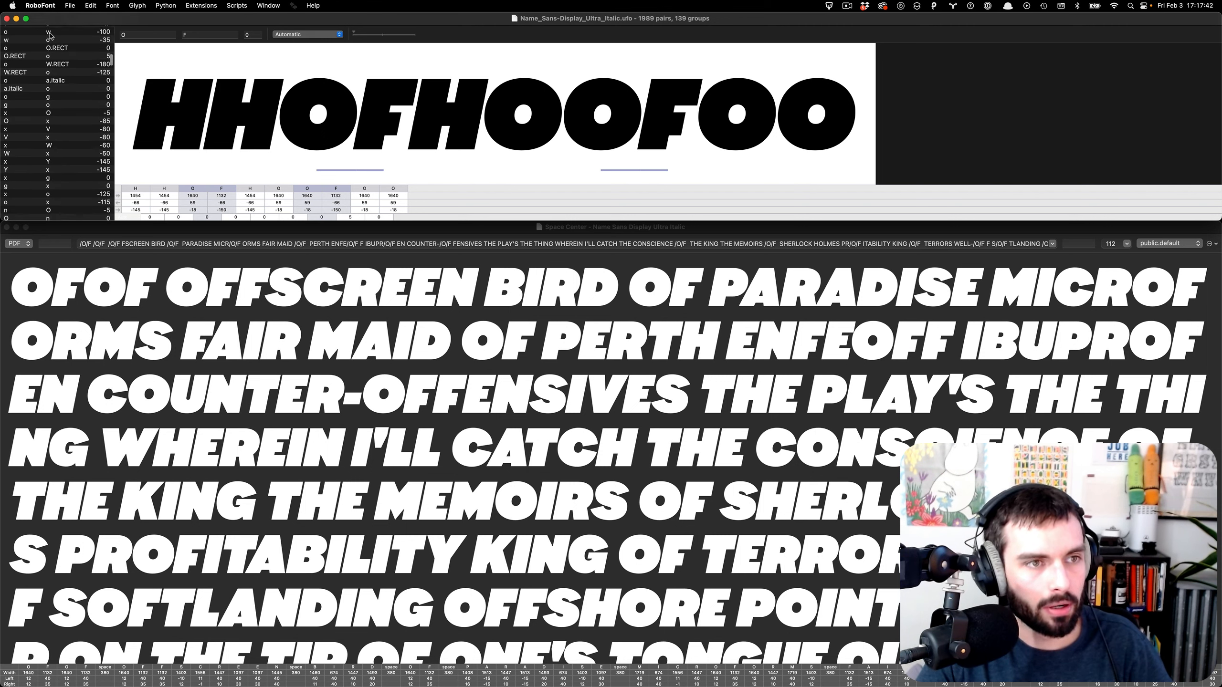
pyautogui.scroll(3, 41, 50)
pyautogui.scroll(3, 79, 121)
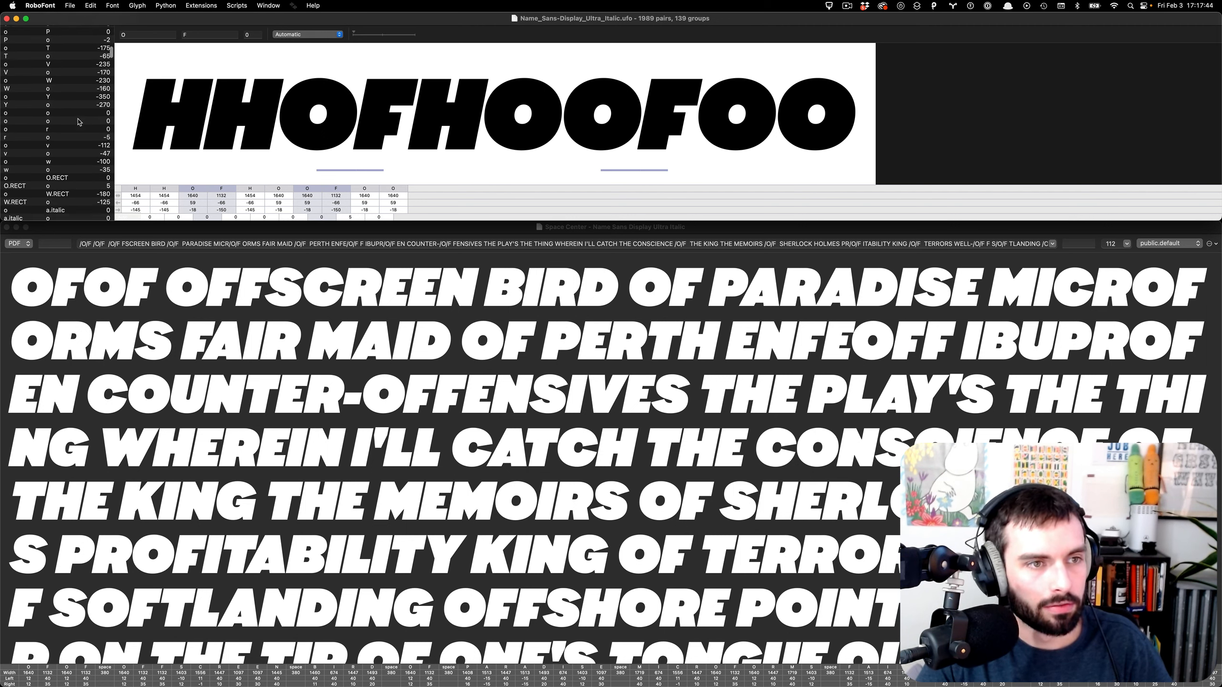
pyautogui.scroll(-4, 79, 121)
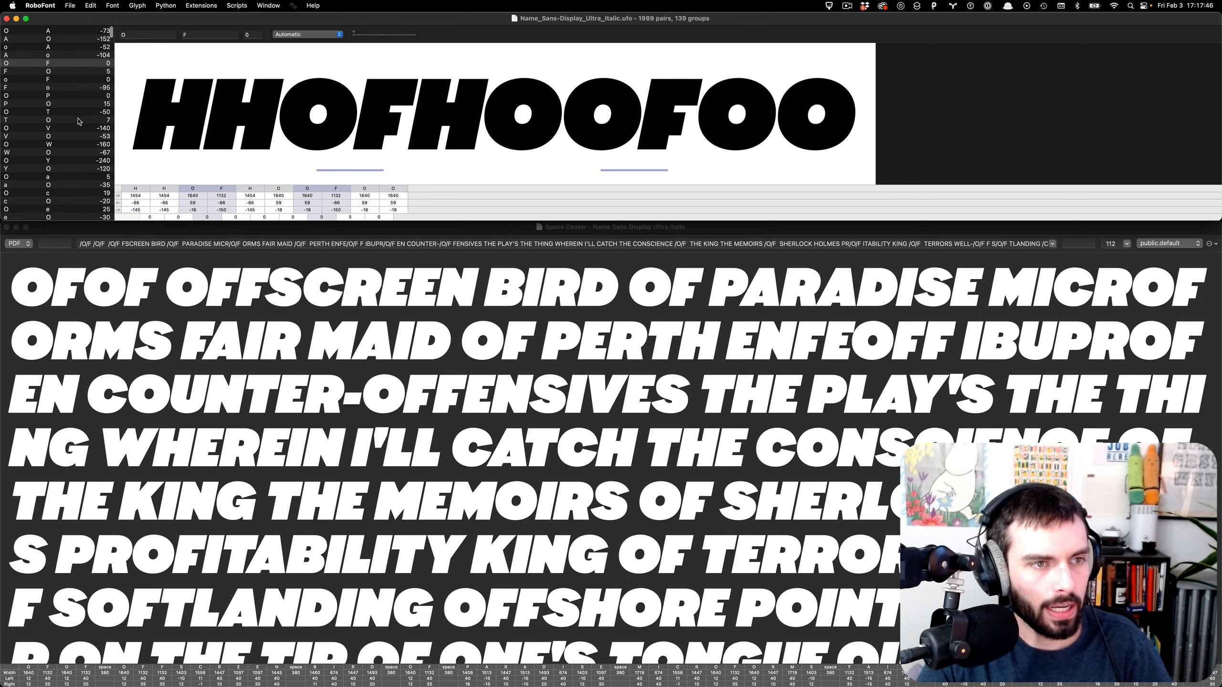
pyautogui.scroll(-6, 79, 121)
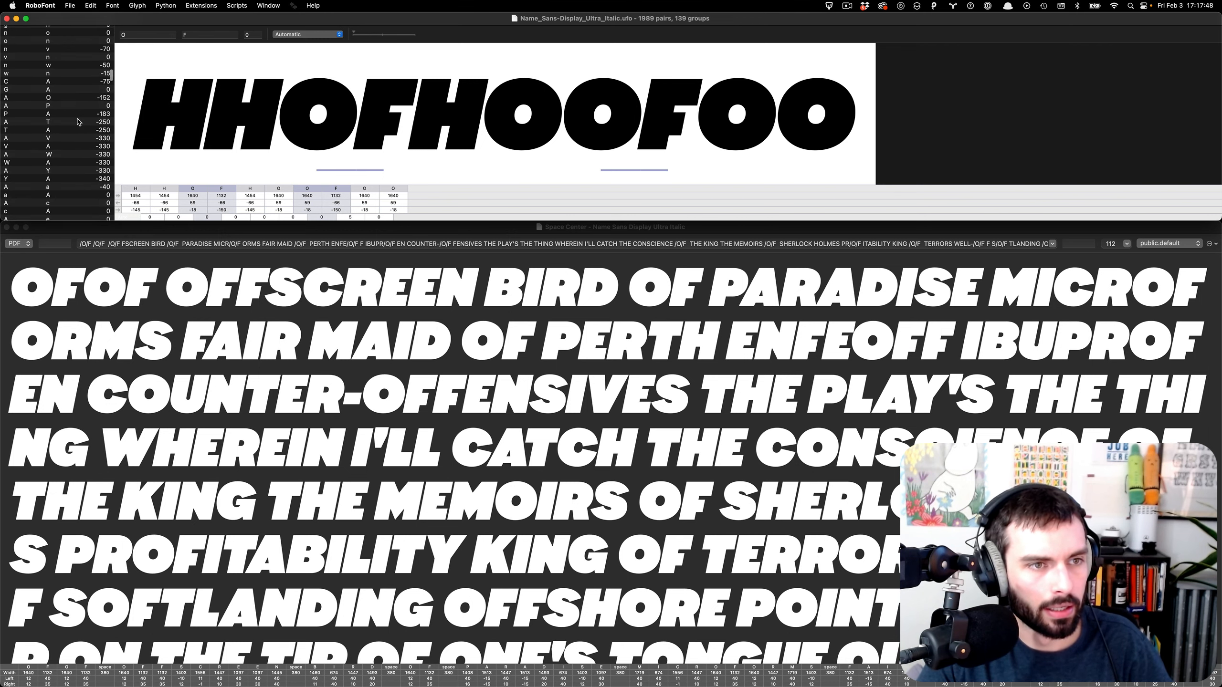
pyautogui.scroll(-4, 78, 122)
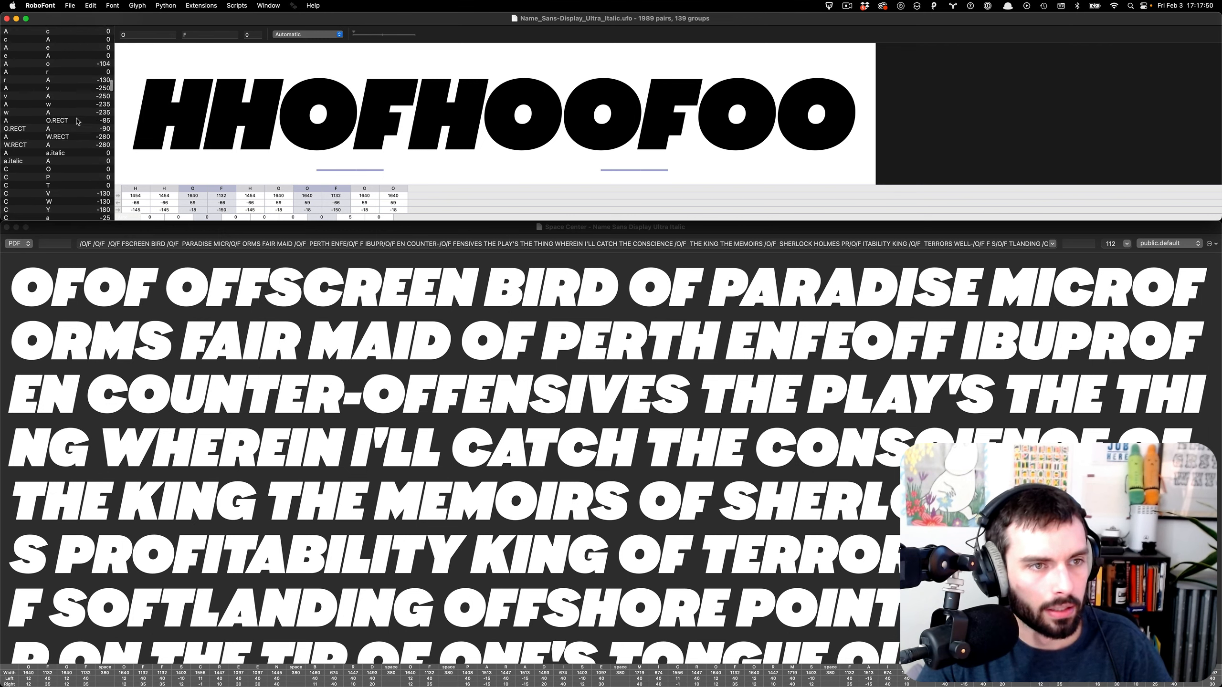
pyautogui.click(76, 120)
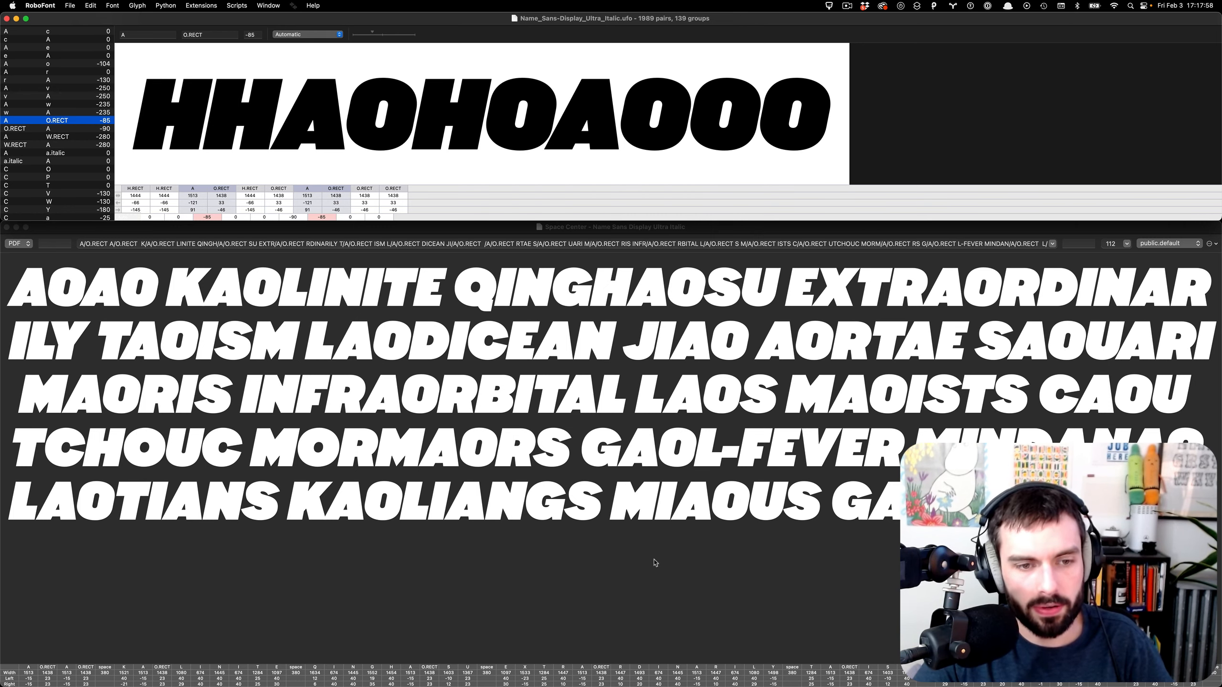
# - Step between the O.RECT–A, A–W.RECT and A–O.RECT pairs, comparing their sample words
pyautogui.press('Down')
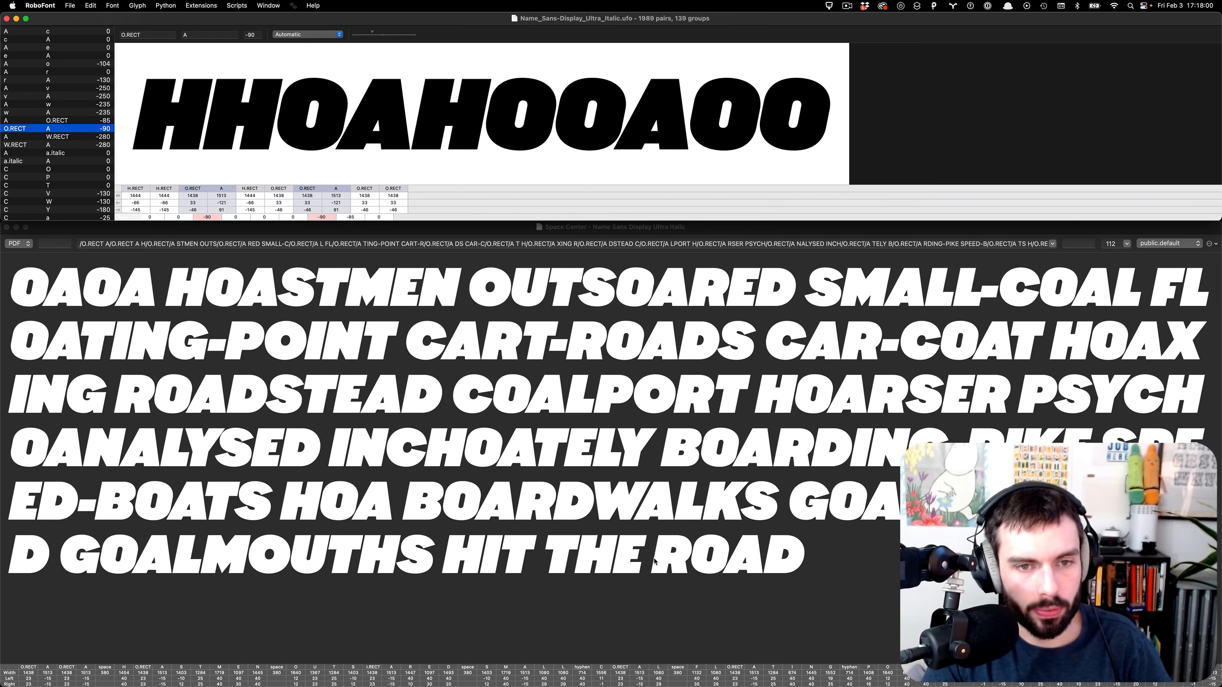
pyautogui.press('Down')
pyautogui.press('Up')
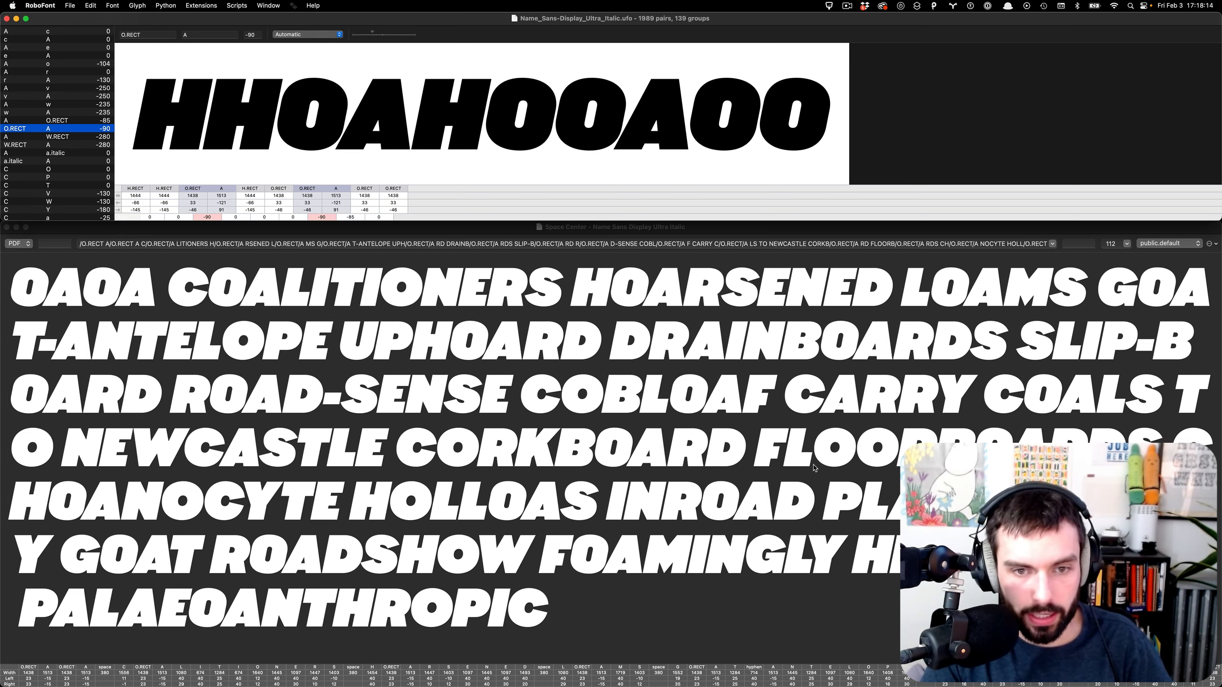
pyautogui.press('Down')
pyautogui.press('Up')
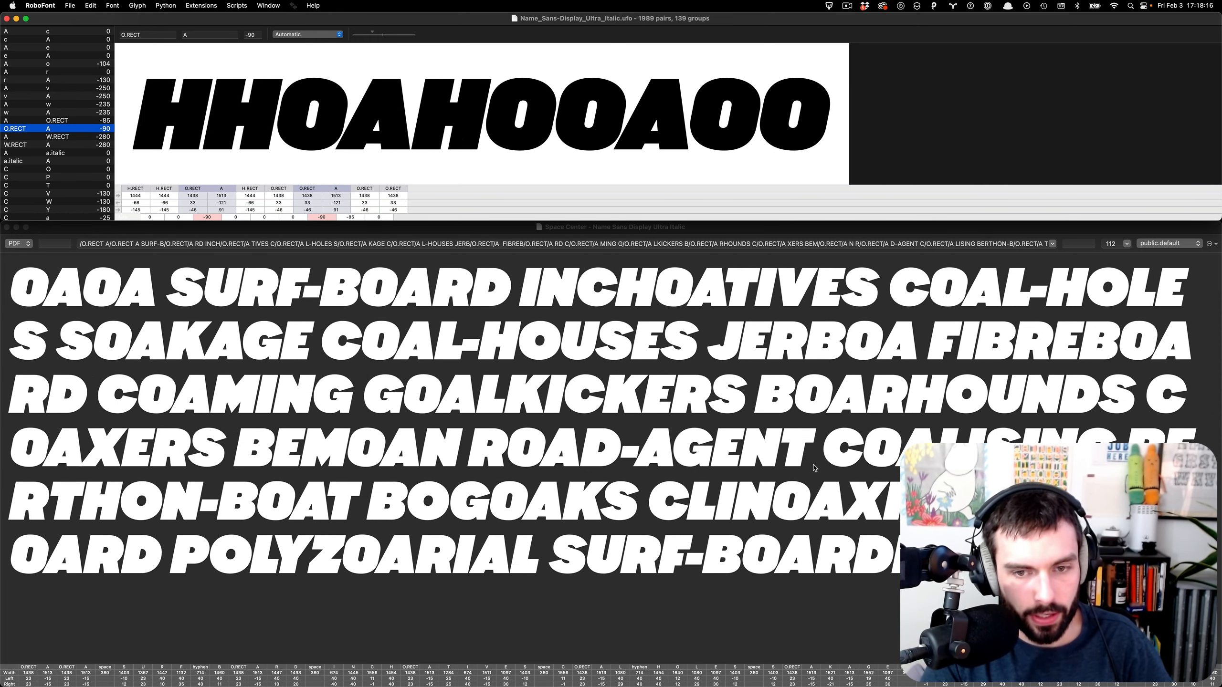
pyautogui.press('Up')
pyautogui.press('Up')
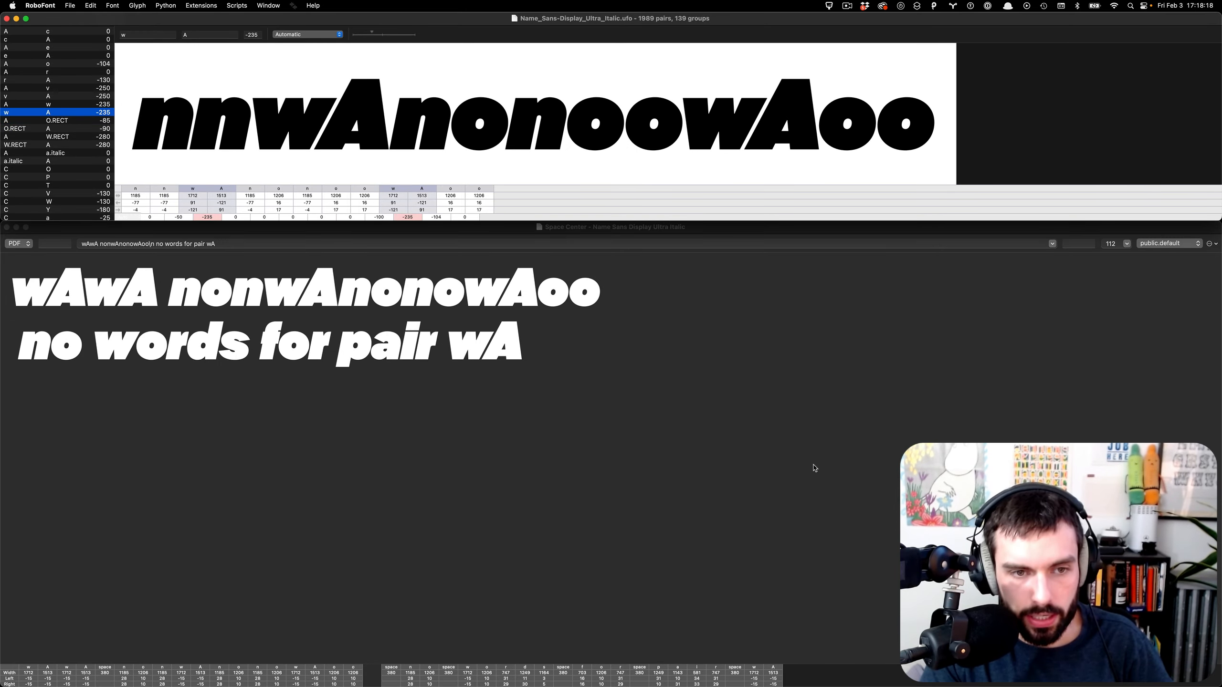
pyautogui.press('Down')
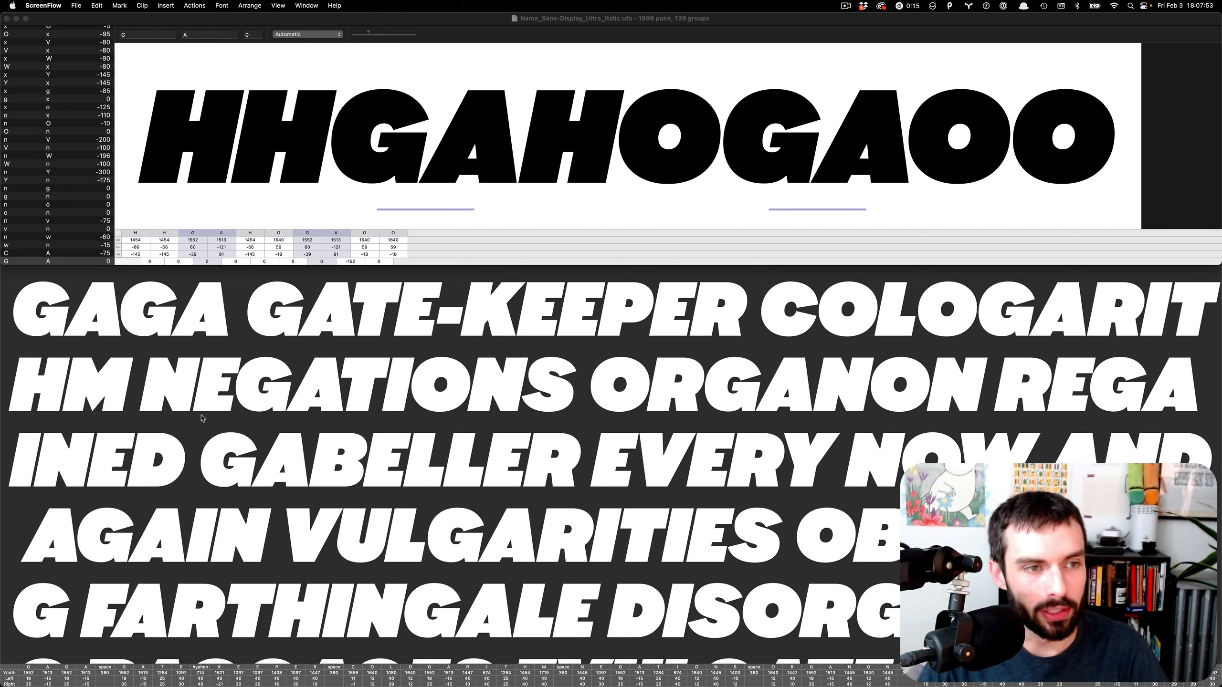
# - Select the G–A pair in the Metrics Machine pair list
pyautogui.scroll(6, 69, 153)
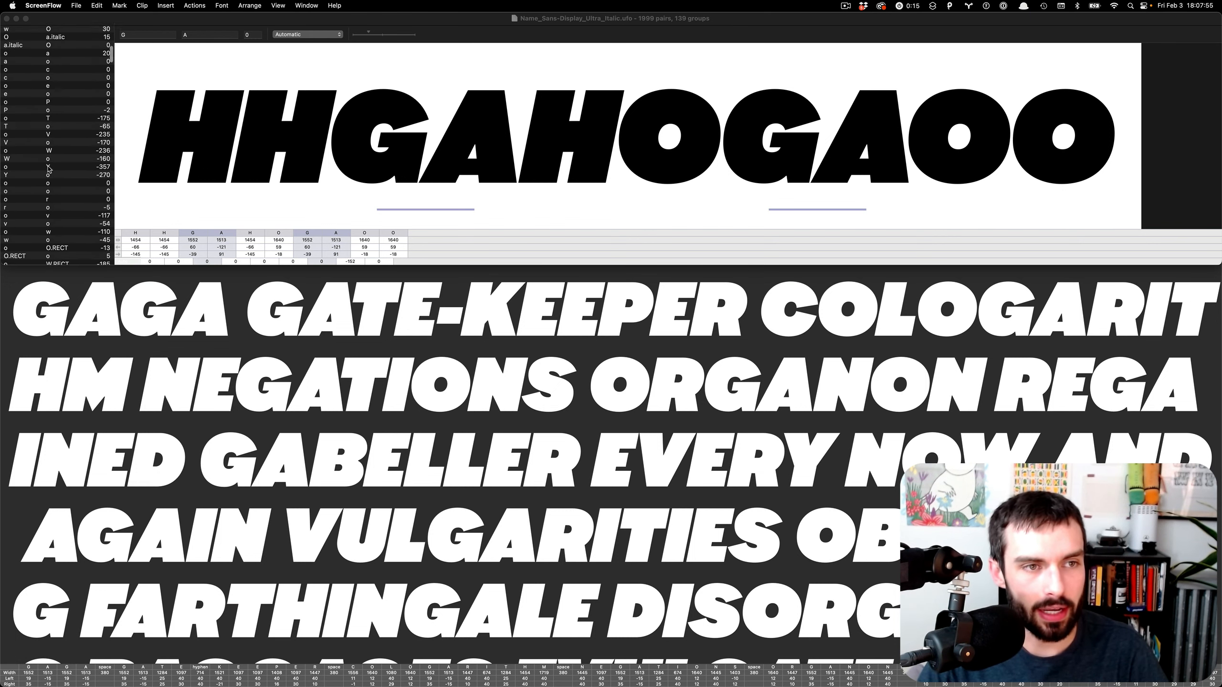
pyautogui.scroll(-10, 48, 168)
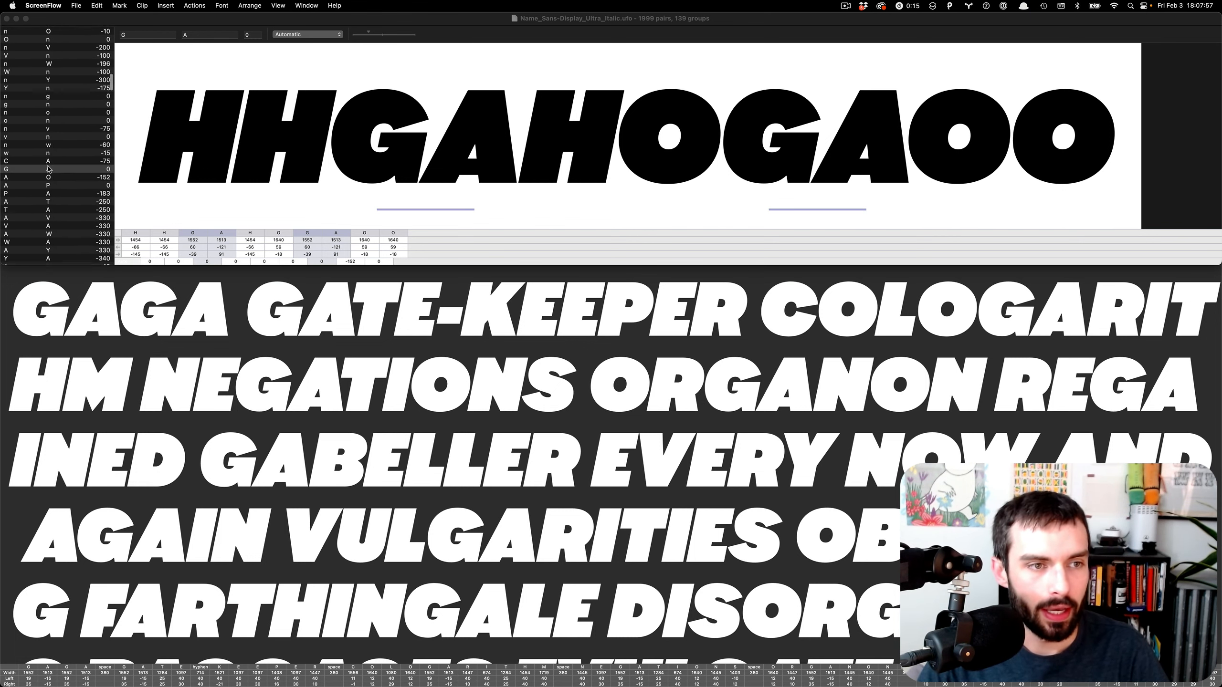
pyautogui.click(50, 167)
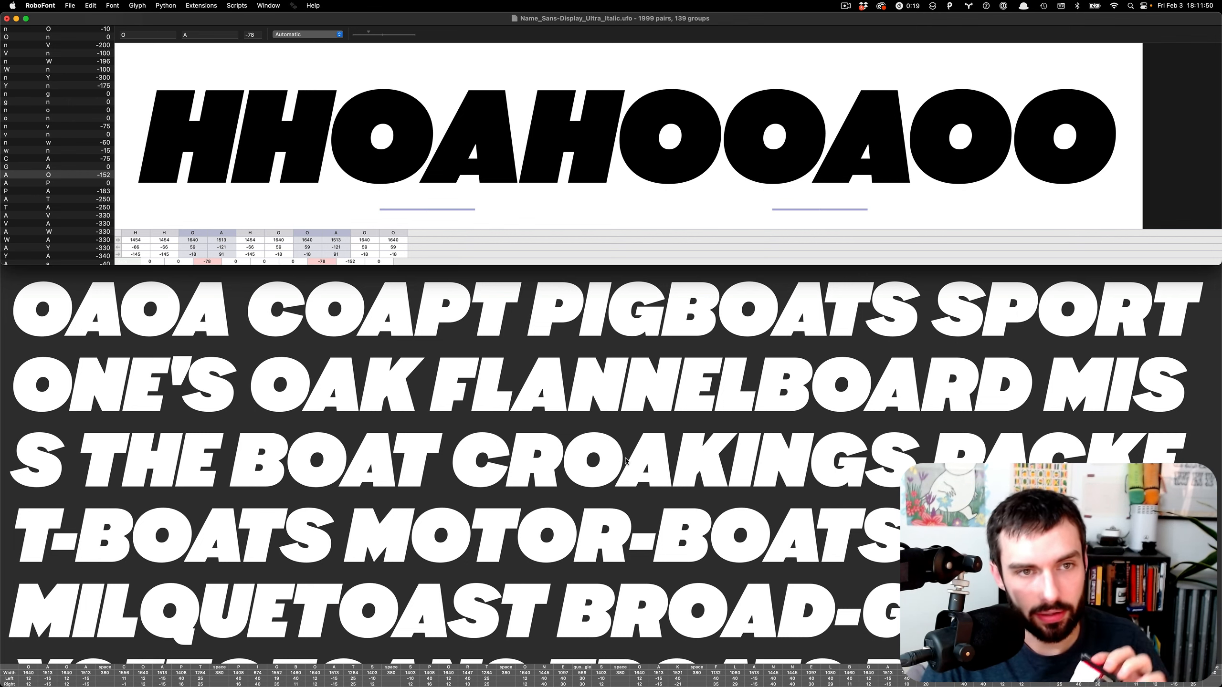
# - Step down through A–P, T–A, V–A and W–A to reach the A–Y pair at -330
pyautogui.press('Down')
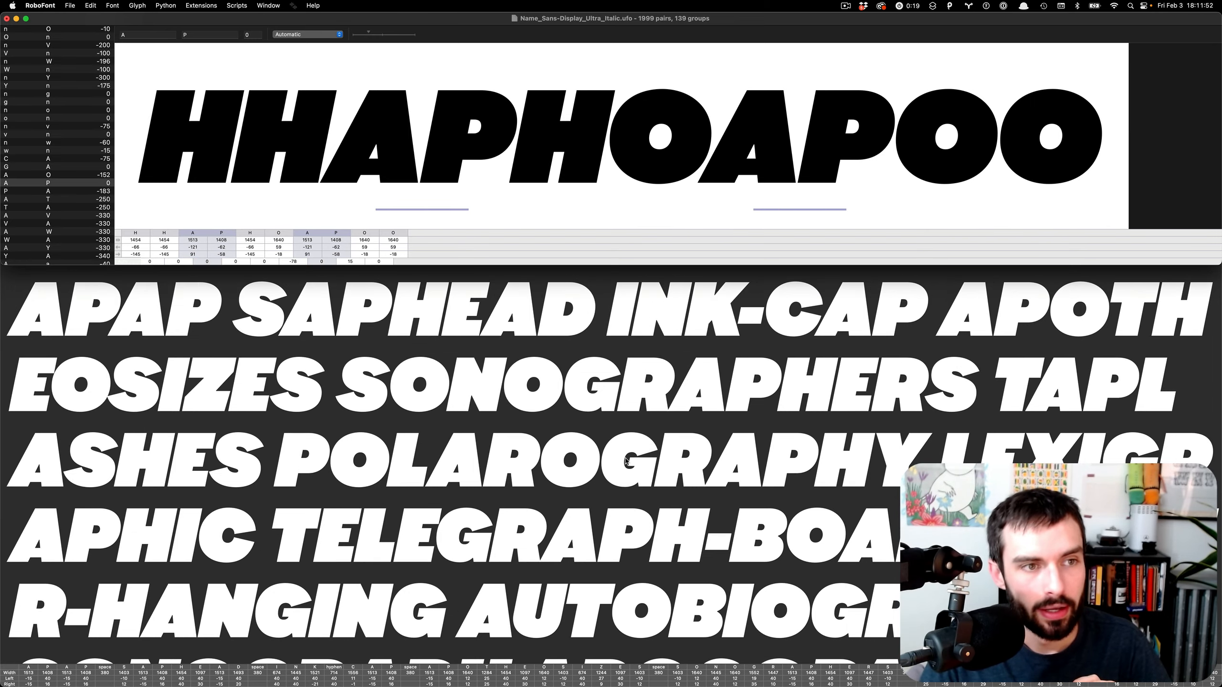
pyautogui.press('Down')
pyautogui.press('Down')
pyautogui.press('Down')
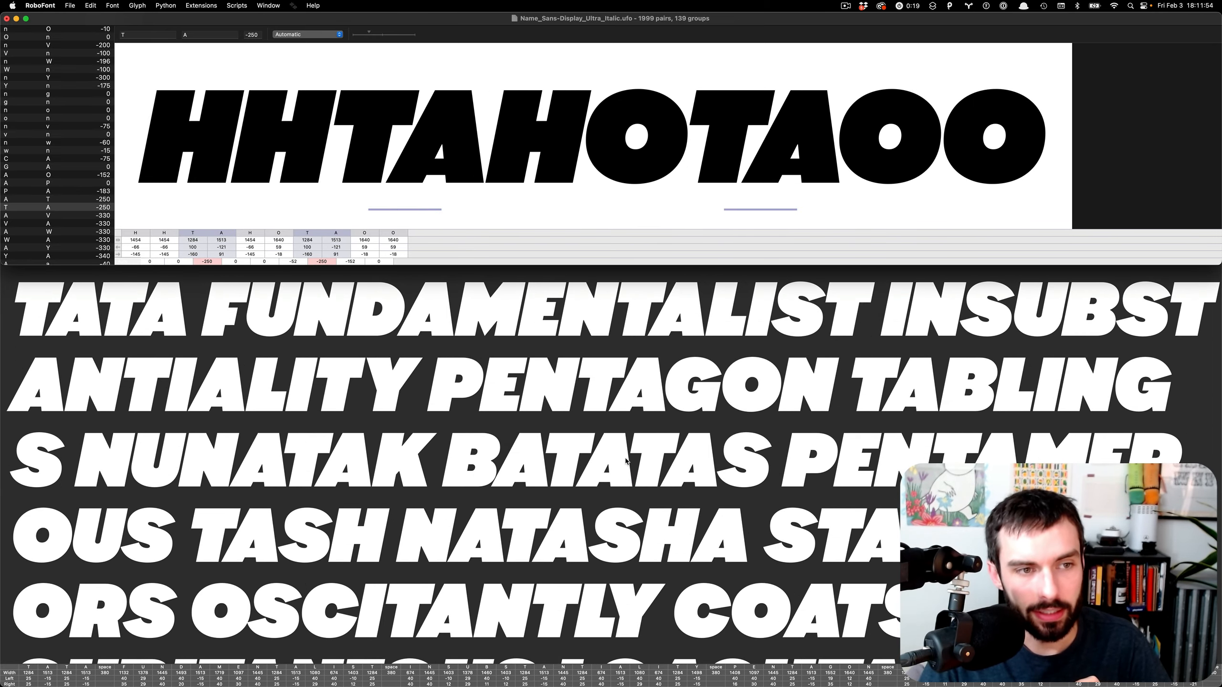
pyautogui.press('Down')
pyautogui.press('Down')
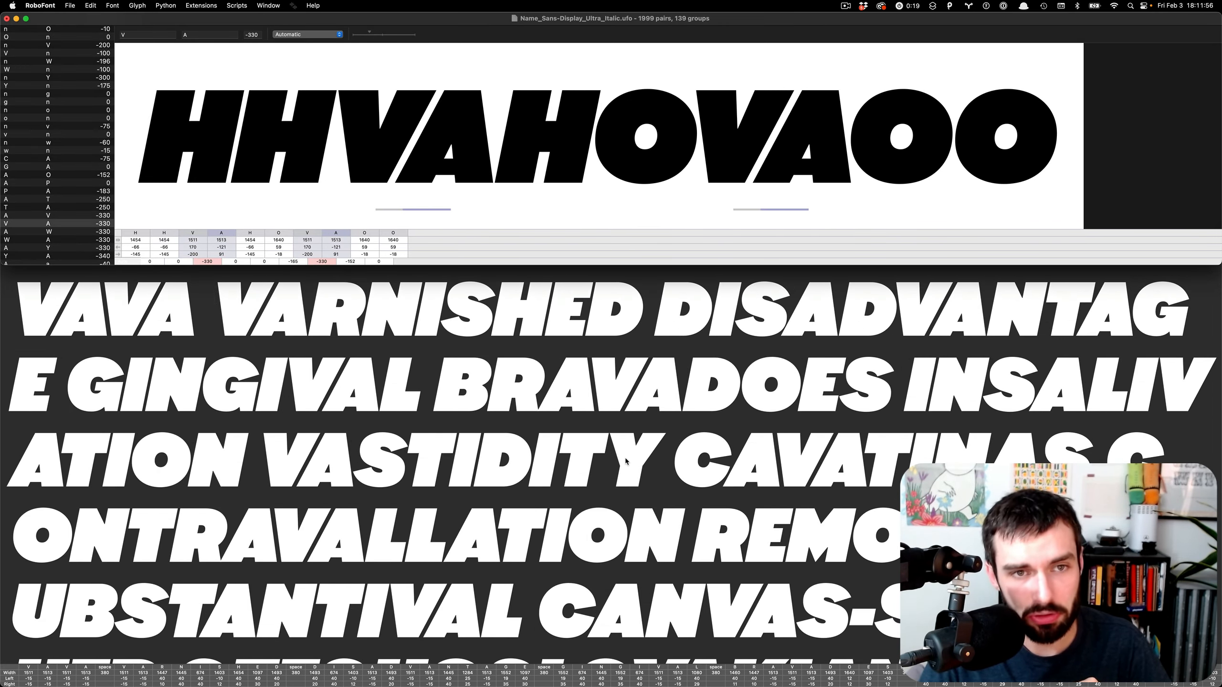
pyautogui.press('Down')
pyautogui.press('Down')
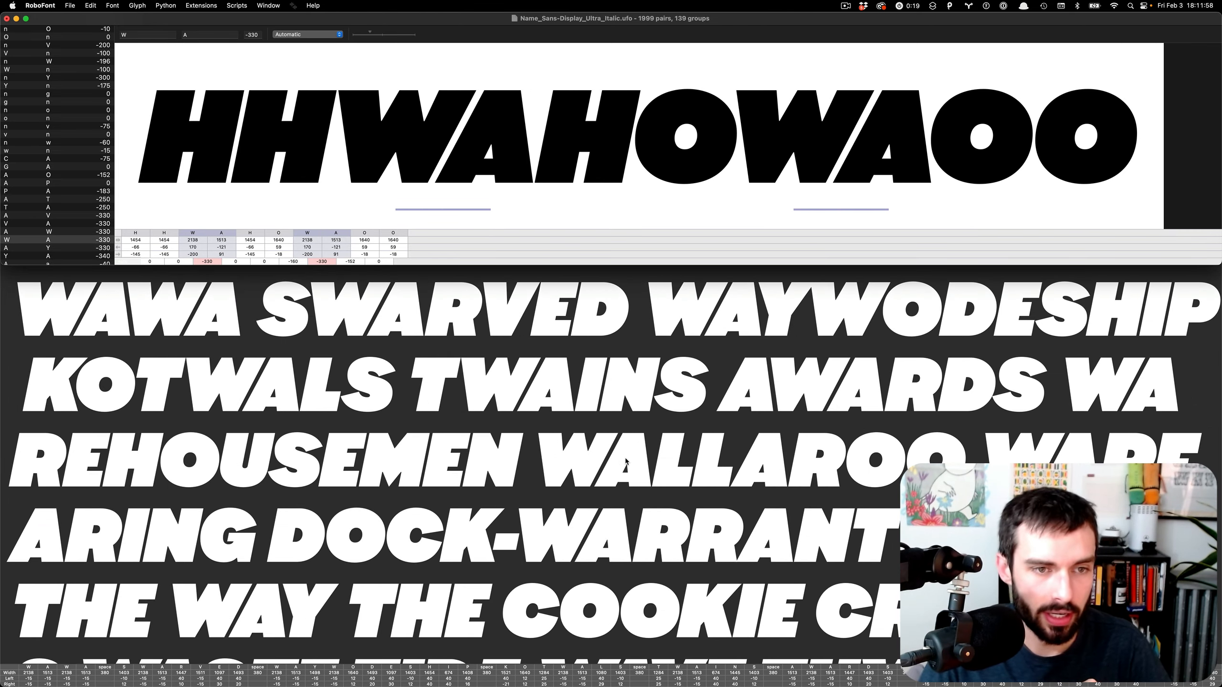
pyautogui.press('Down')
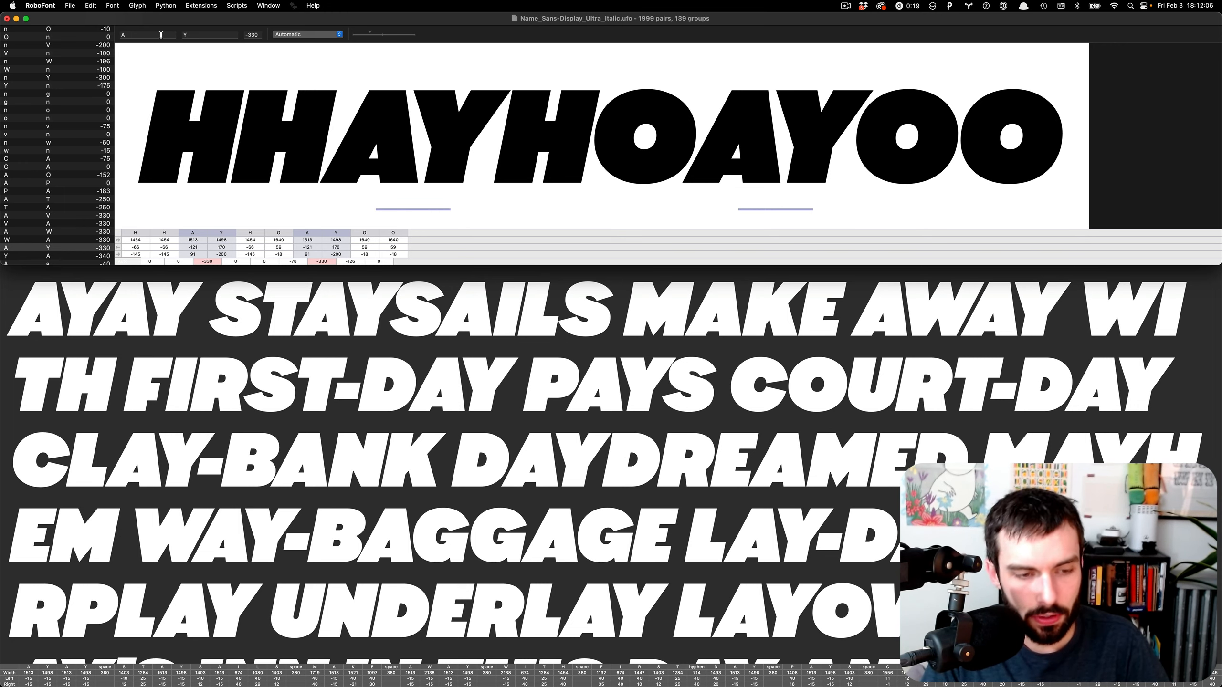
# - Flip the pair to Y–A, change it to Y–S, and loosen its kerning to -105
pyautogui.press('Return')
pyautogui.doubleClick(192, 33)
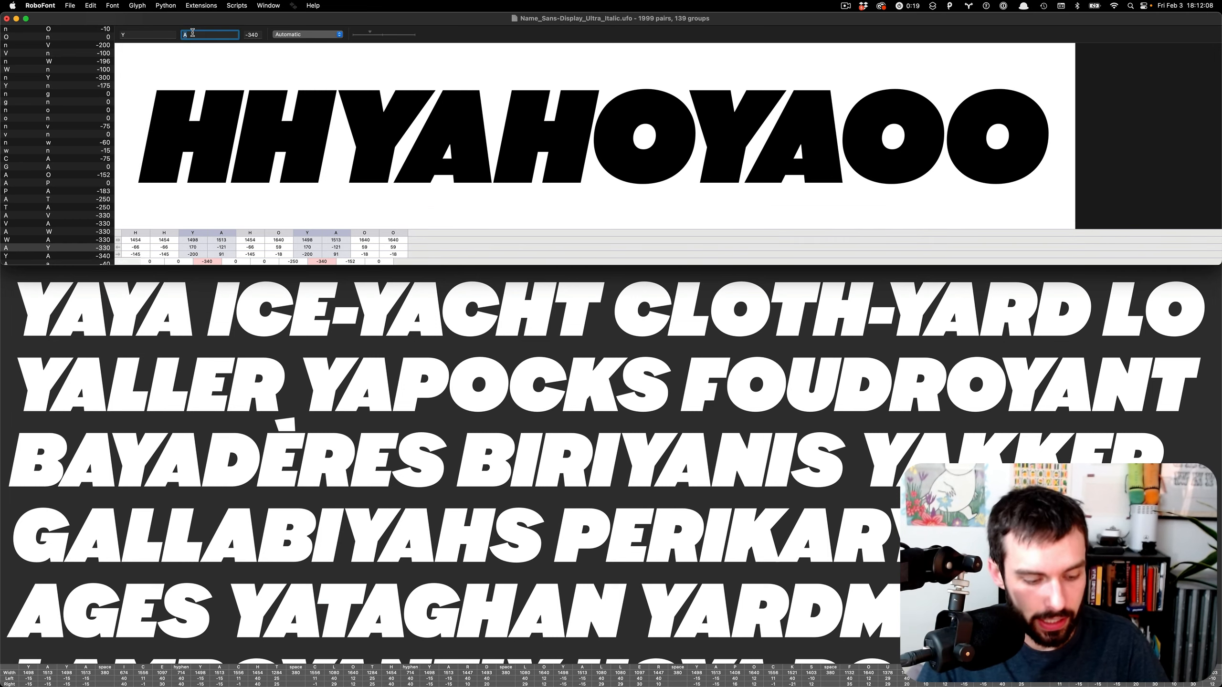
pyautogui.write('S')
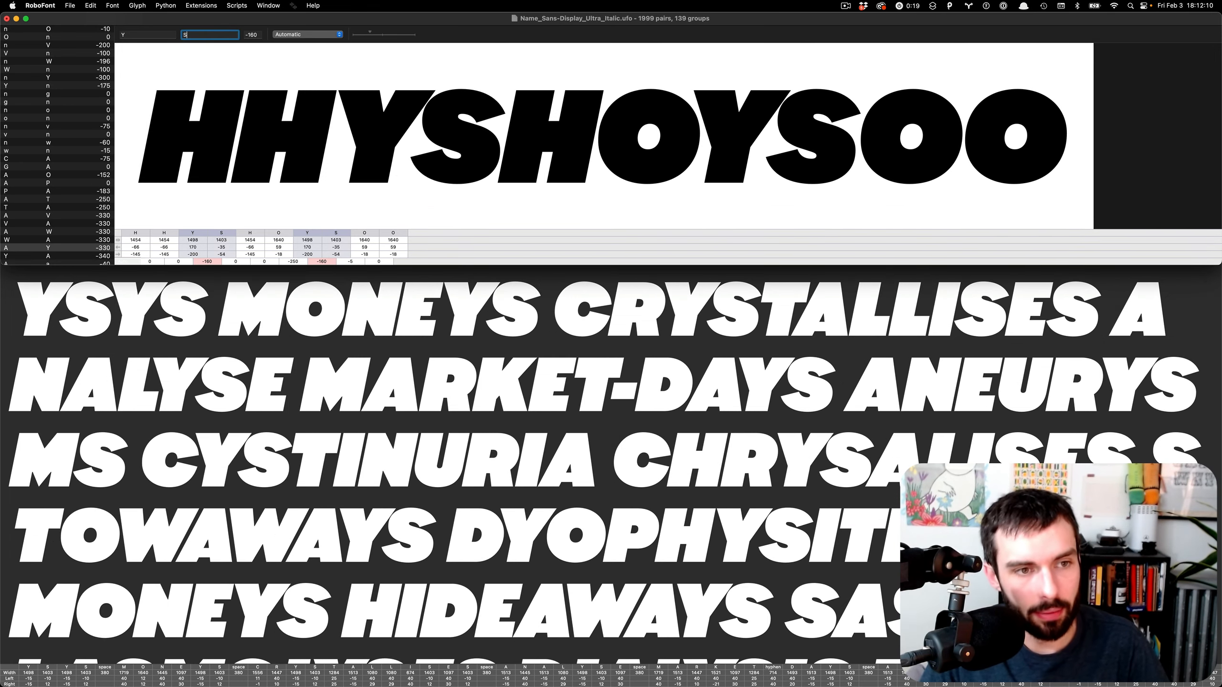
pyautogui.click(423, 127)
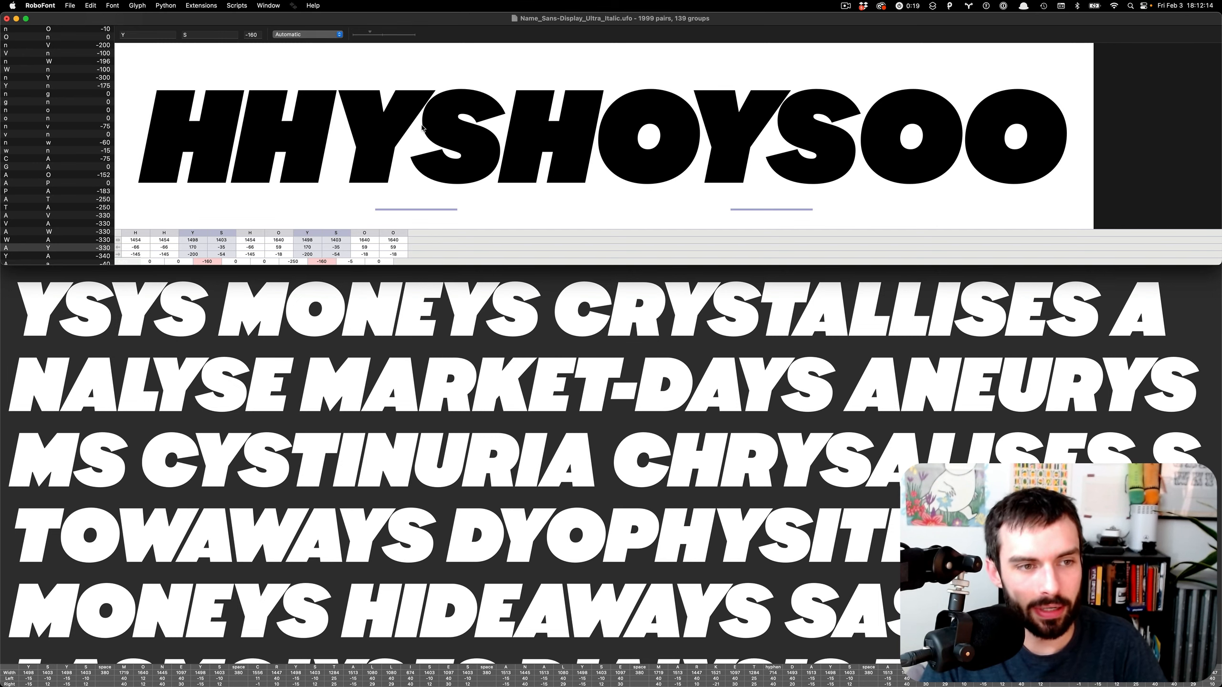
pyautogui.press('Right')
pyautogui.press('Right')
pyautogui.press('Right')
pyautogui.press('Right')
pyautogui.press('Right')
pyautogui.press('Right')
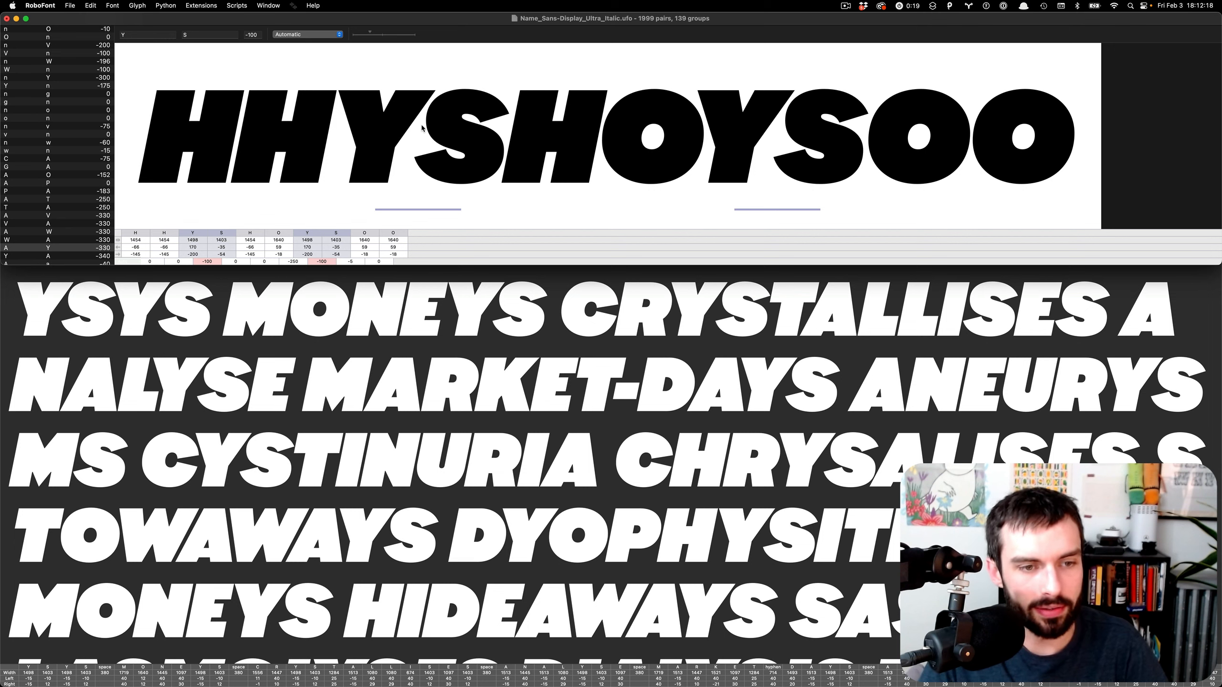
pyautogui.press('Left')
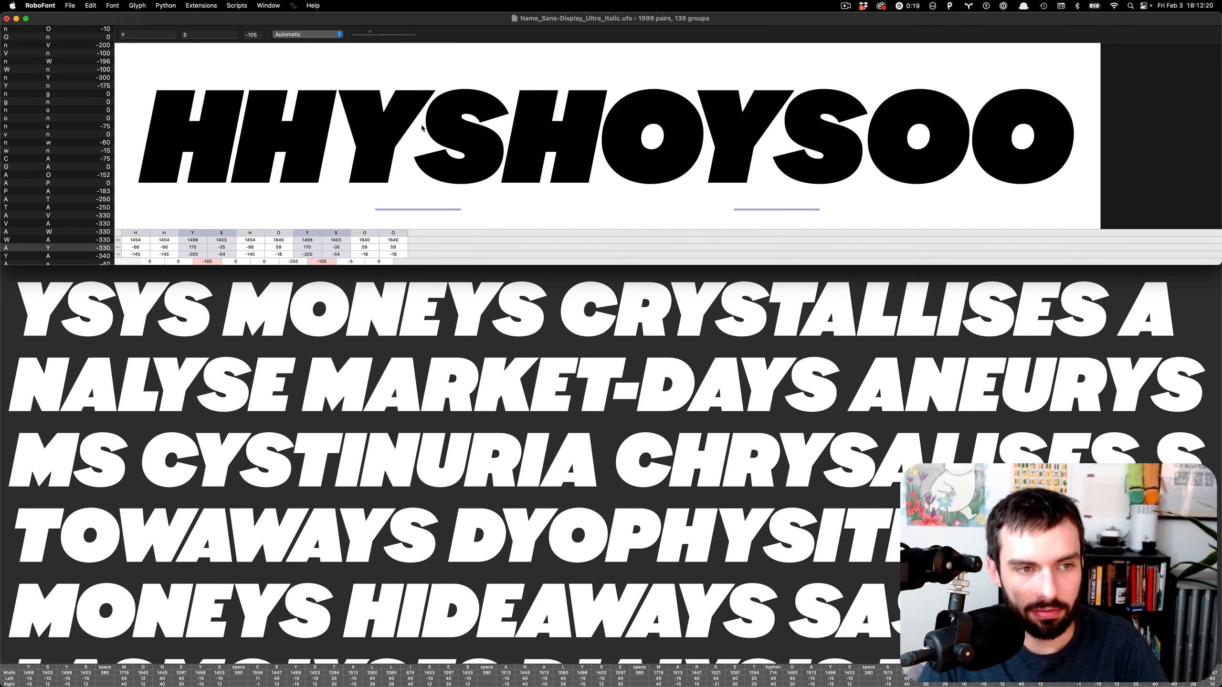